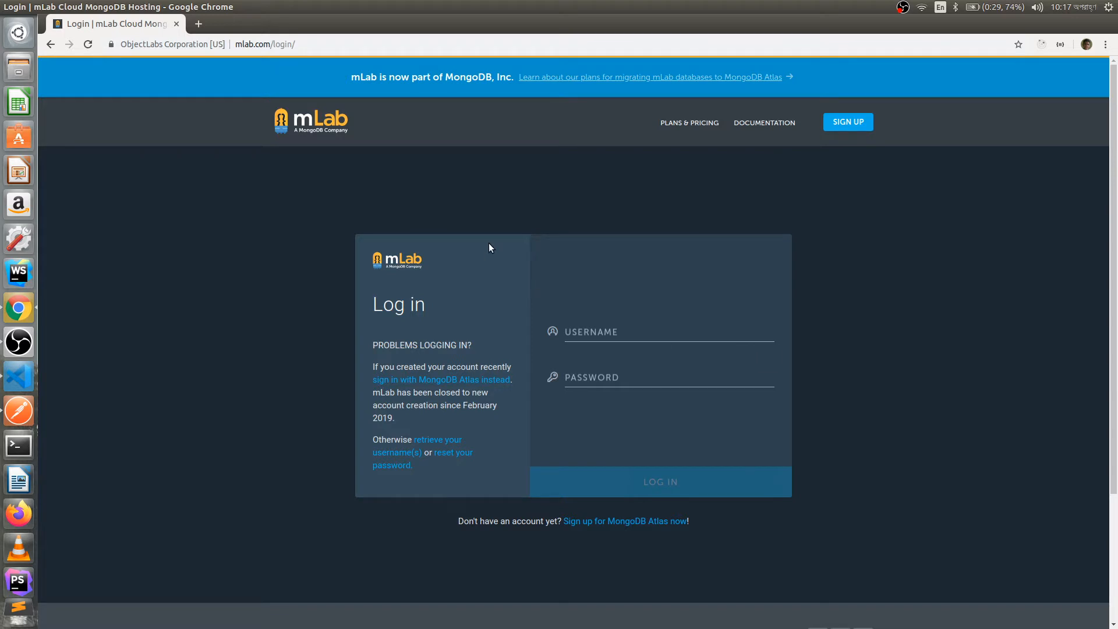
- Open the MongoDB Atlas sign-in in a new tab beside the mLab login page
left_click(474, 380)
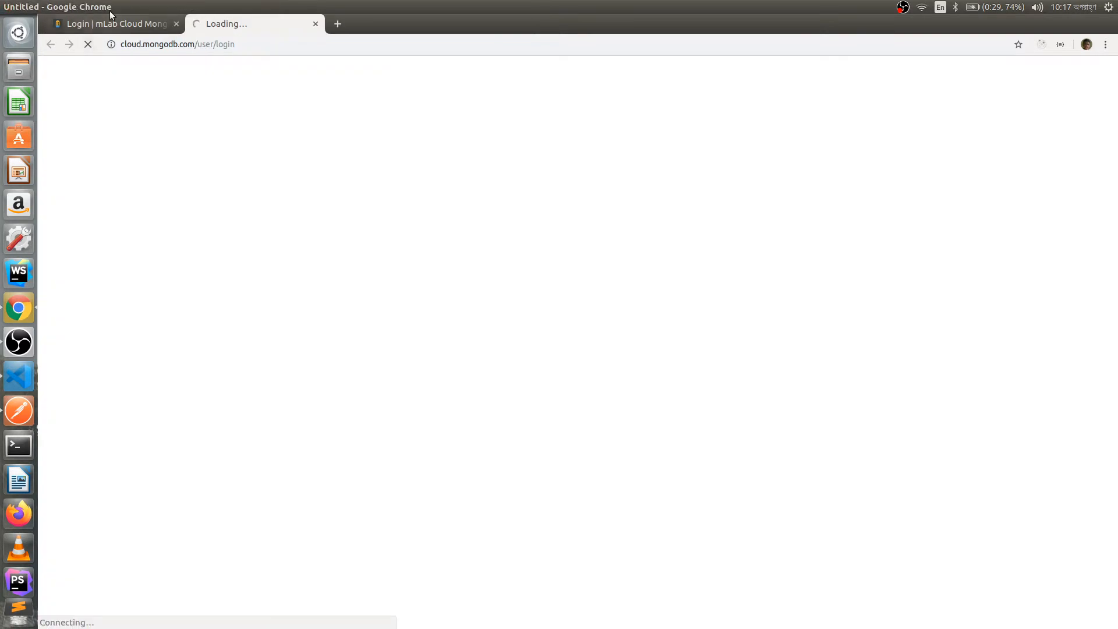
left_click(143, 24)
left_click(246, 29)
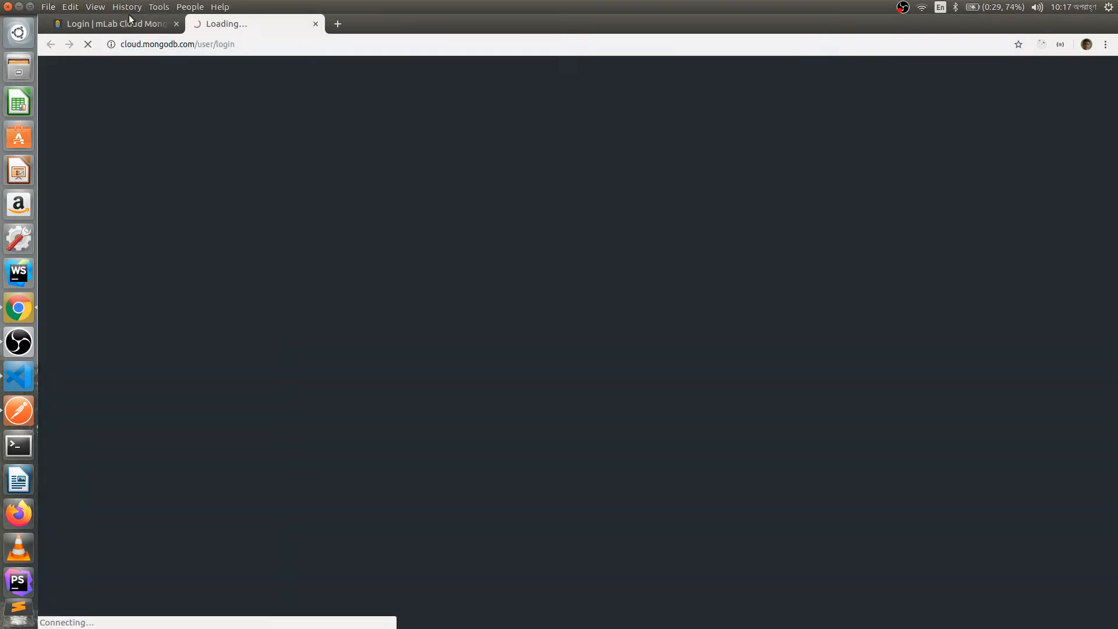
left_click(135, 23)
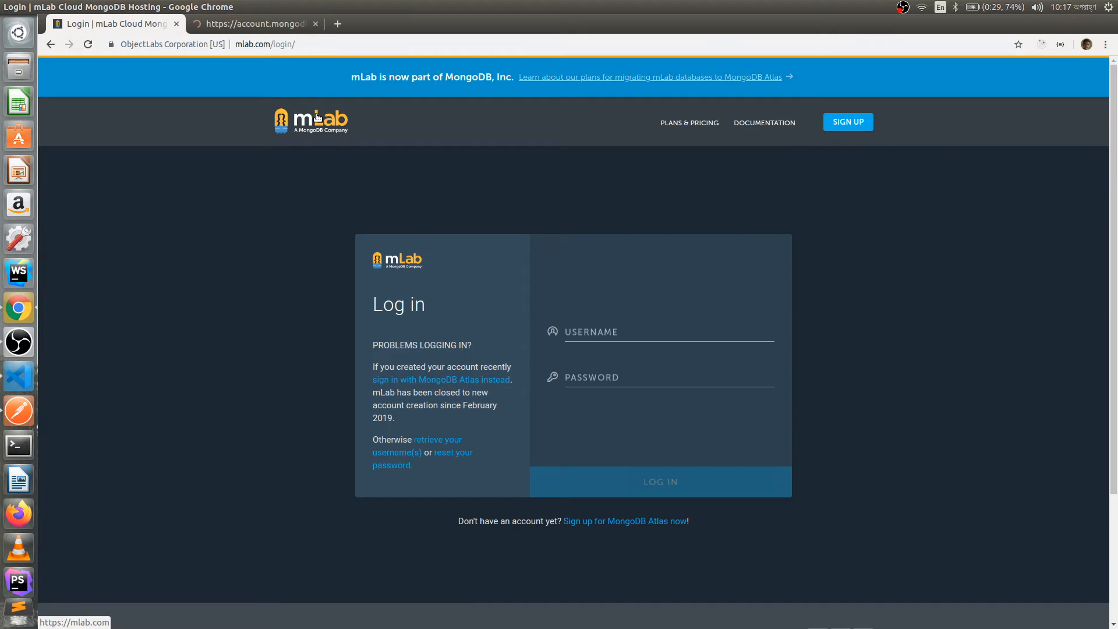
- Compare the MongoDB Cloud login with the mLab page, then start signing up for Atlas
left_click(286, 26)
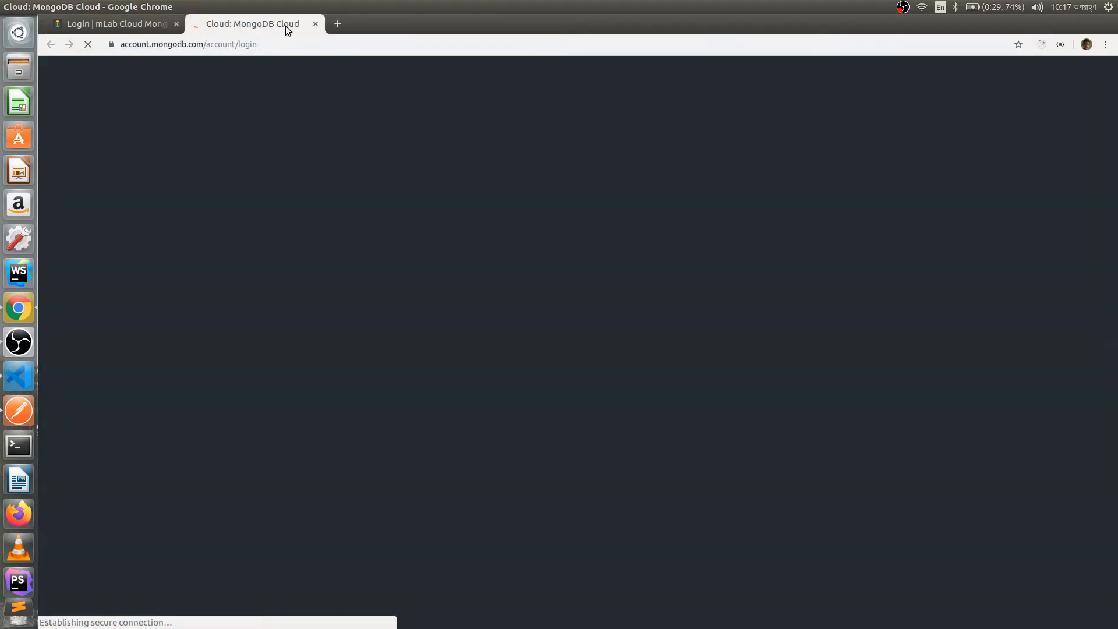
left_click(92, 26)
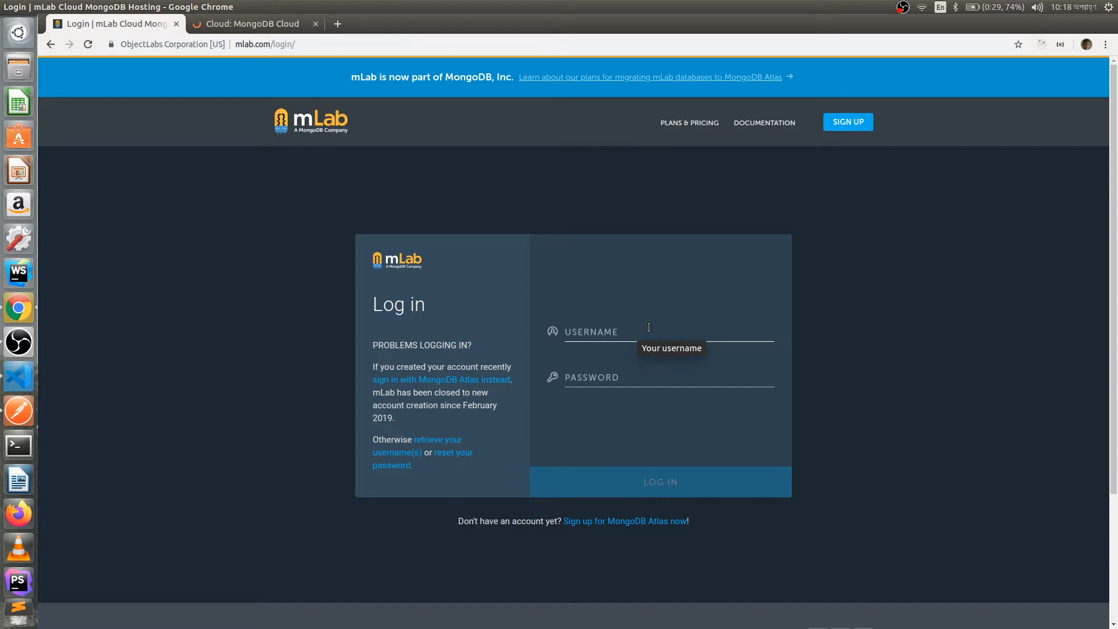
left_click(282, 30)
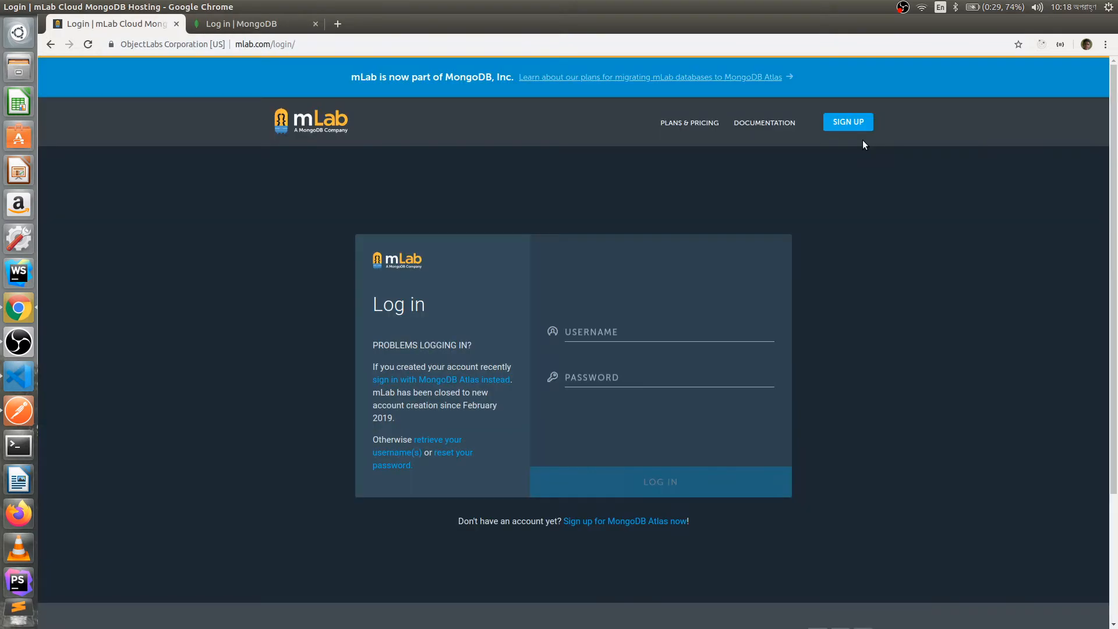
left_click(858, 125)
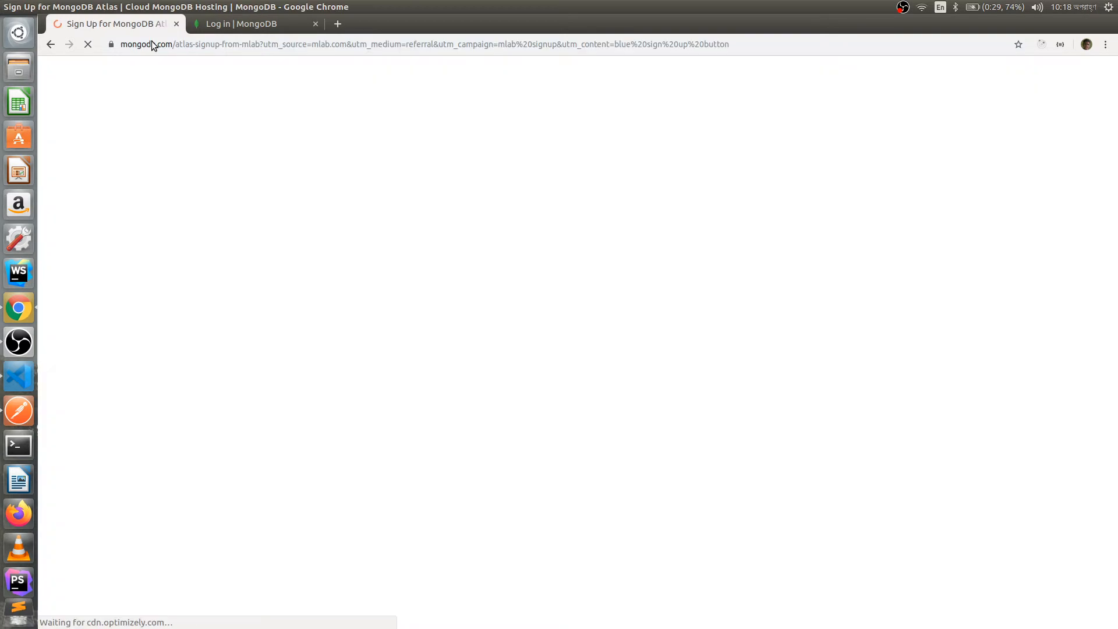
- Look over the Try MongoDB Atlas form and list the 'How are you using MongoDB?' choices
scroll(1029, 190, "down", 1)
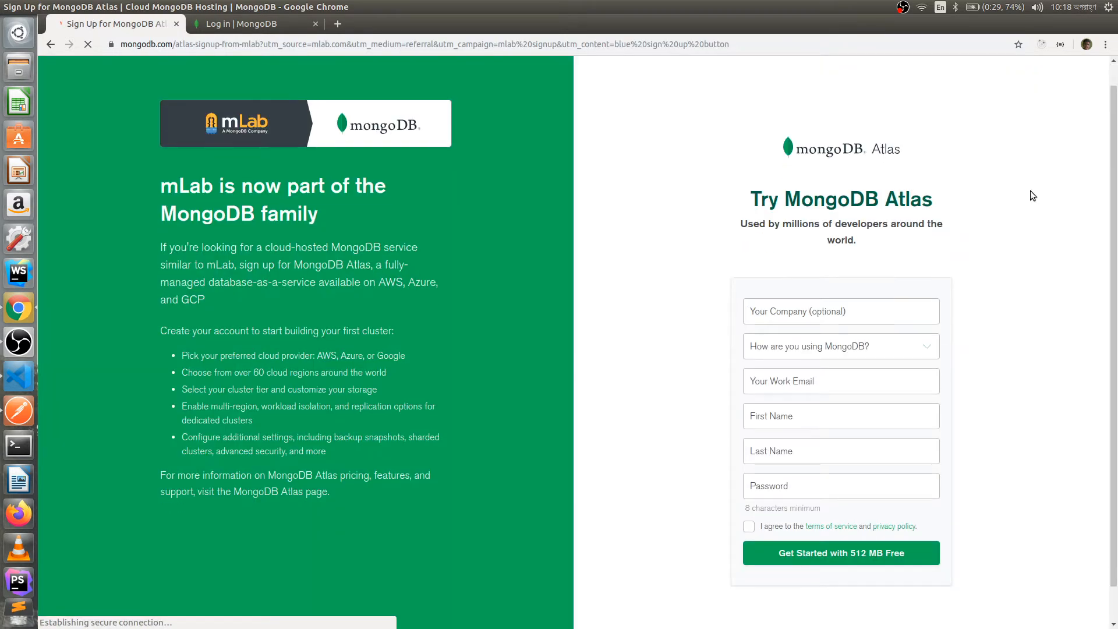
scroll(1030, 190, "up", 1)
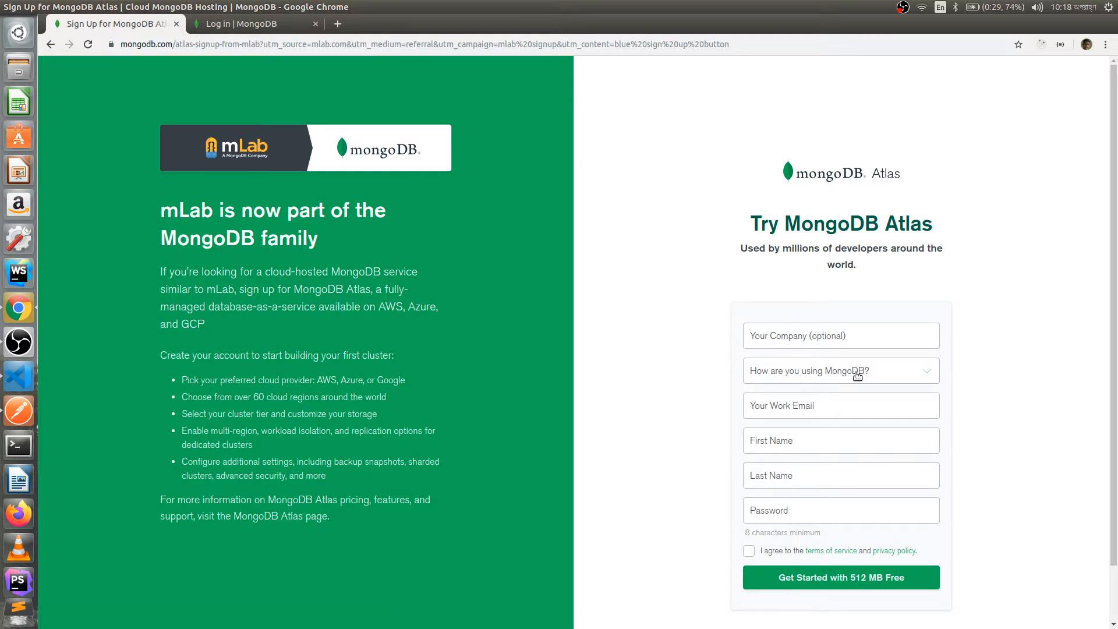
scroll(868, 376, "down", 1)
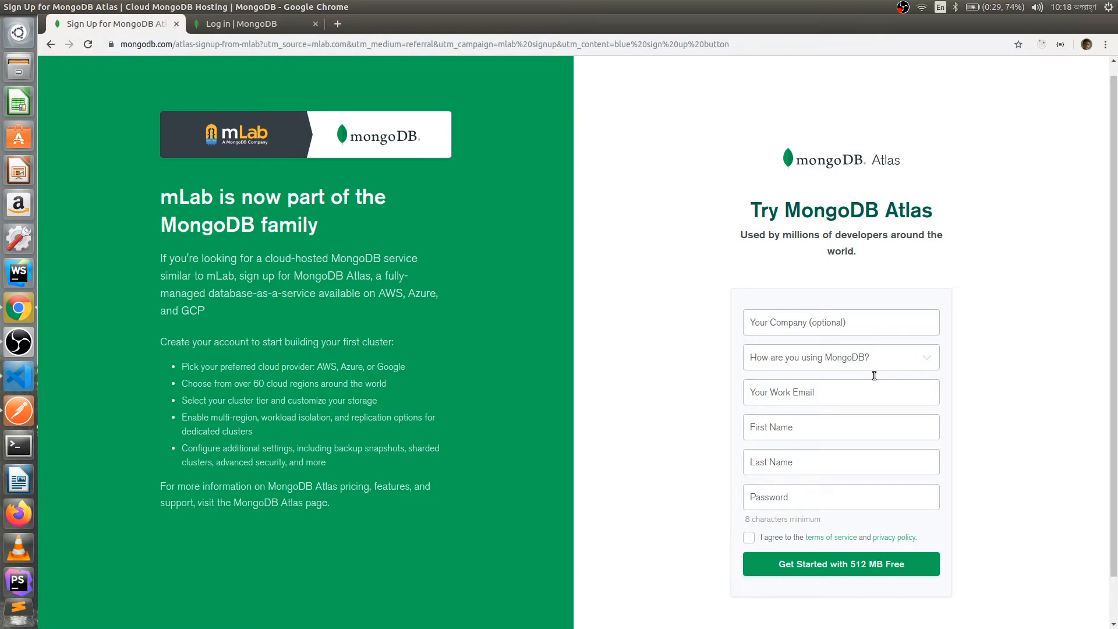
scroll(932, 350, "down", 2)
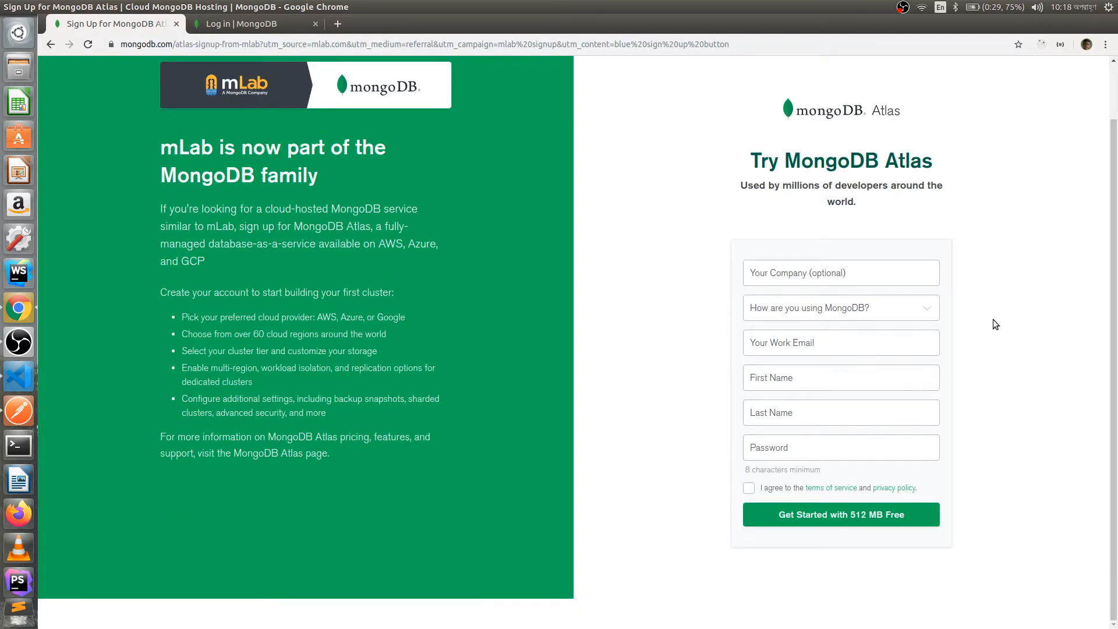
left_click(904, 300)
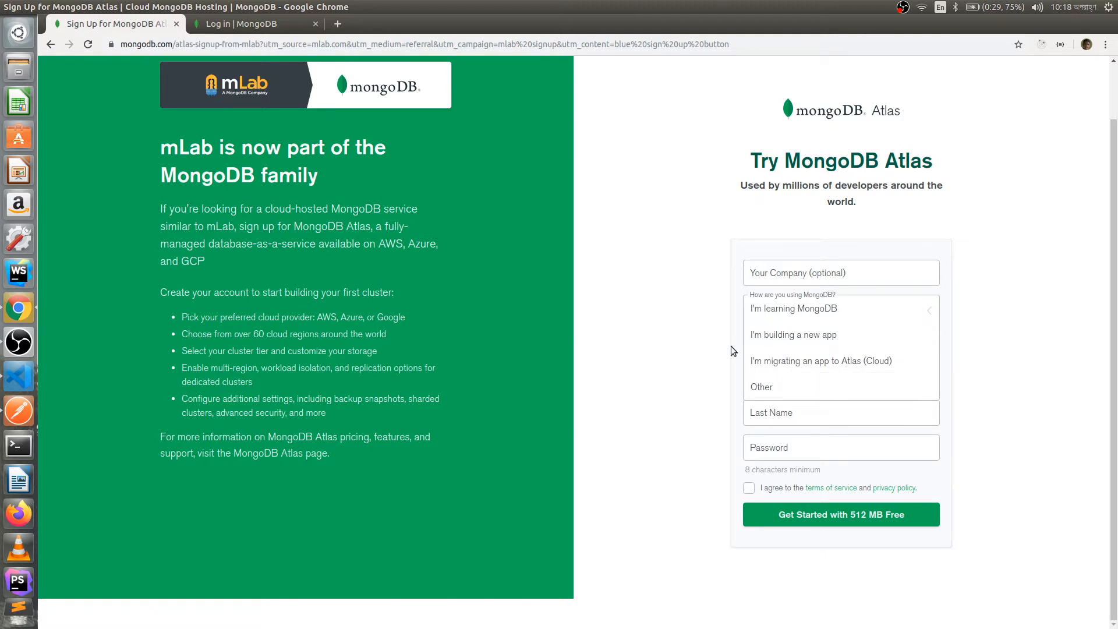
- Choose 'I'm building a new app' and autofill the work e-mail, first name and last name
left_click(806, 337)
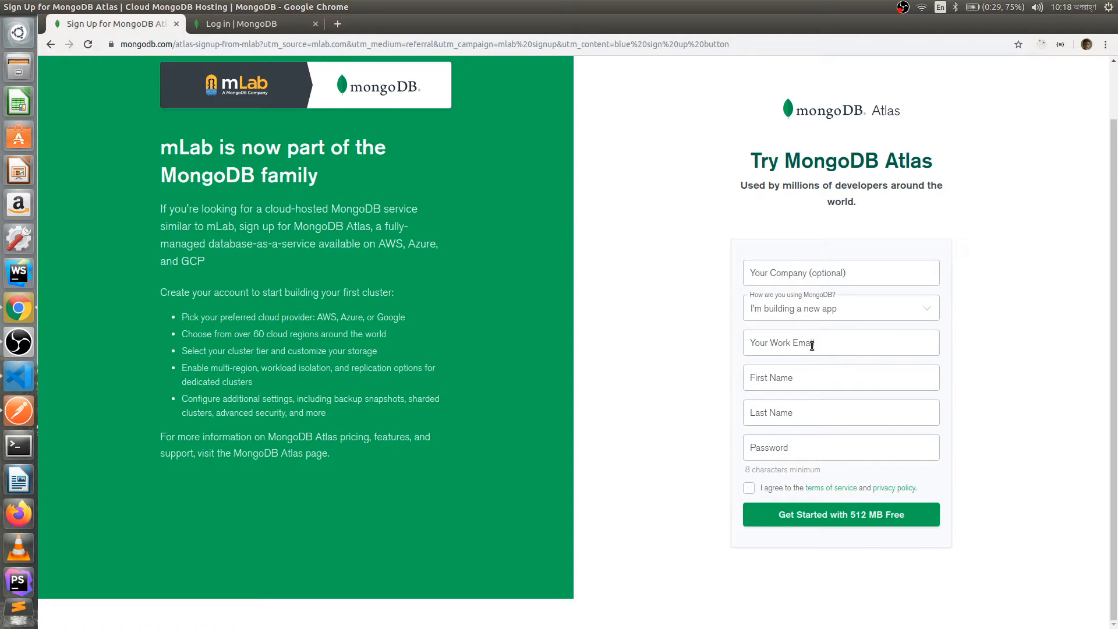
left_click(812, 346)
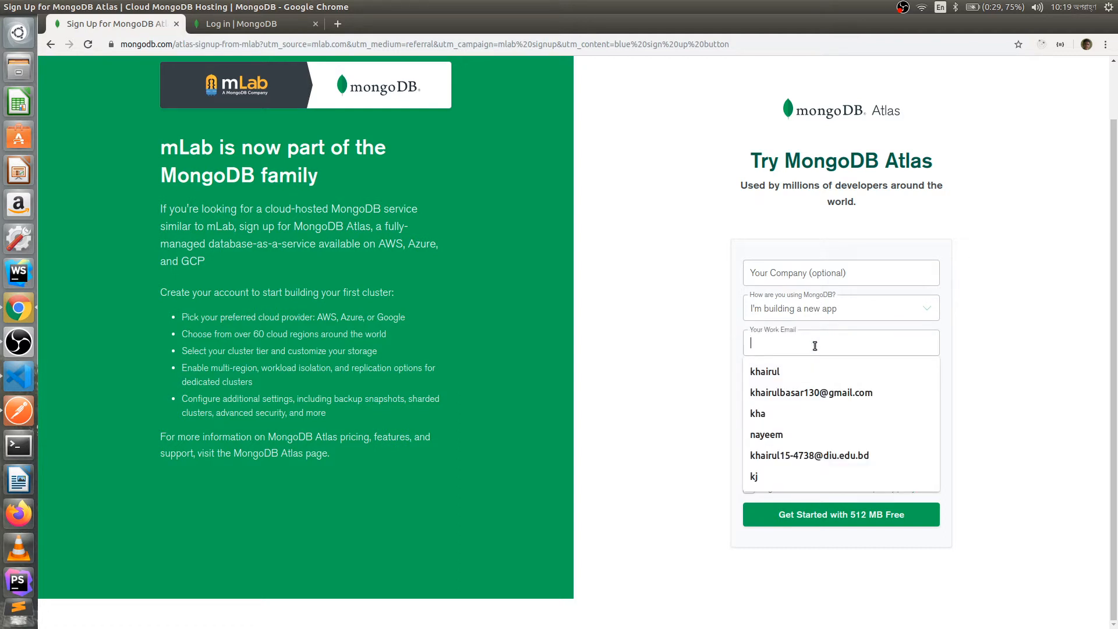
type("ba")
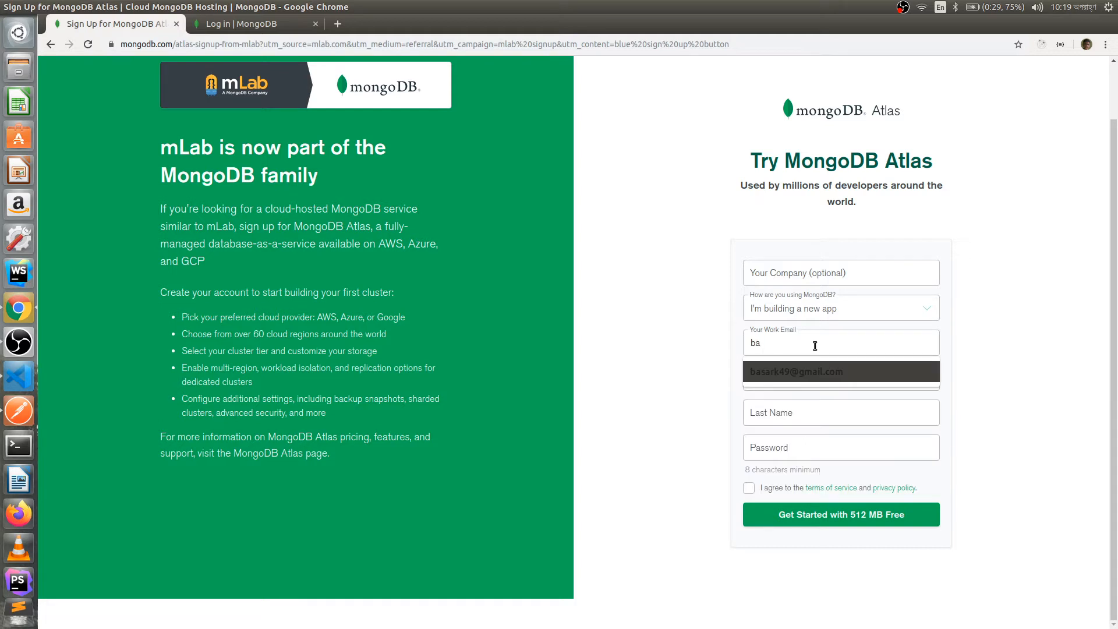
left_click(827, 370)
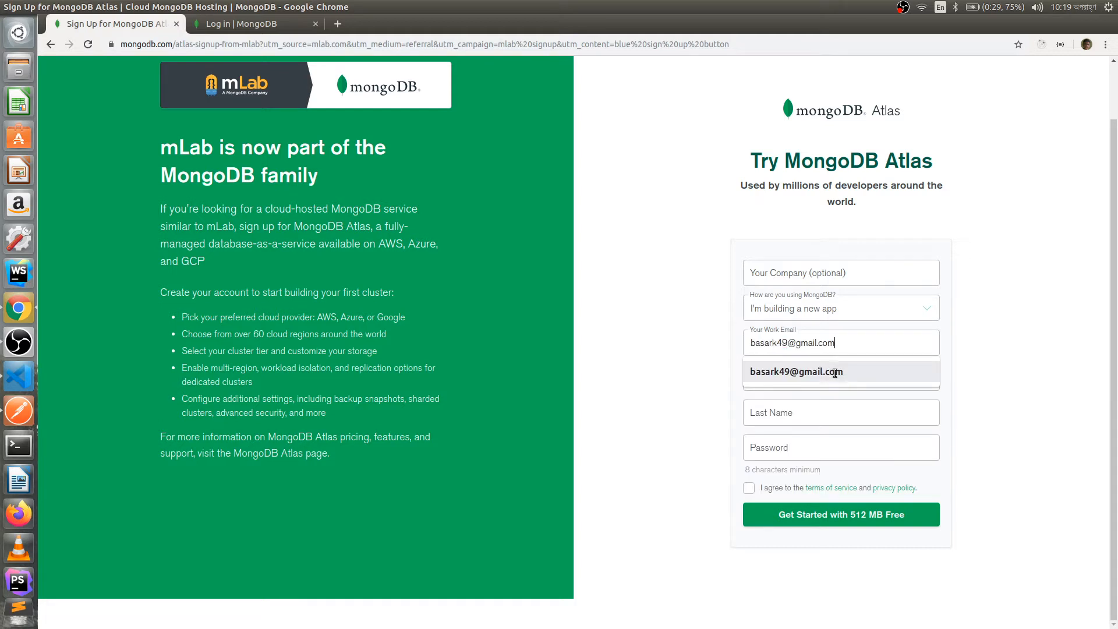
left_click(815, 383)
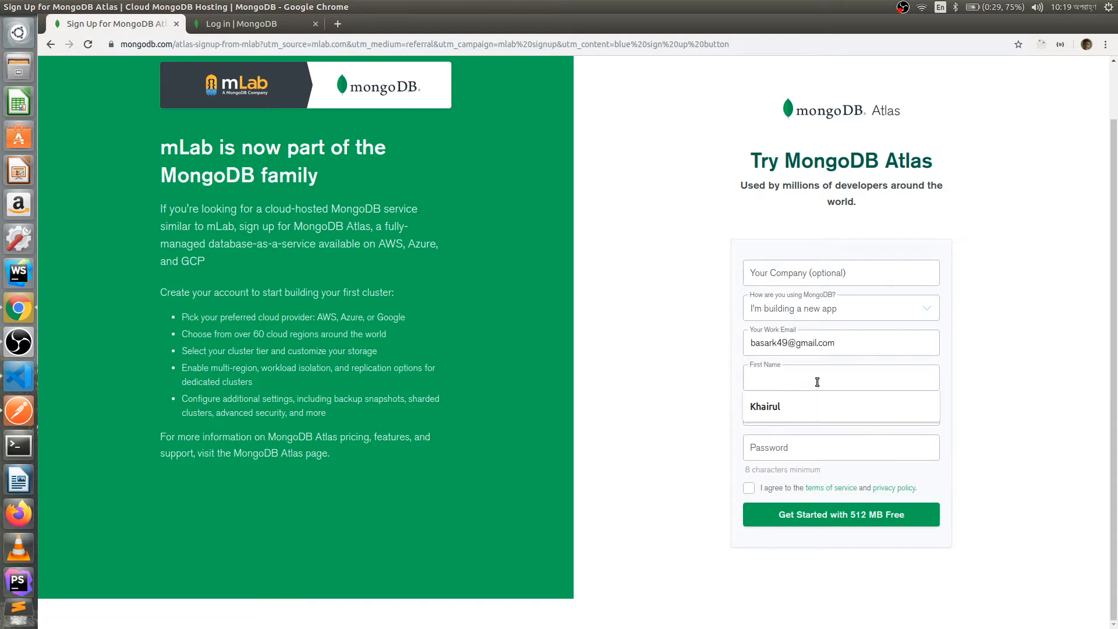
left_click(827, 411)
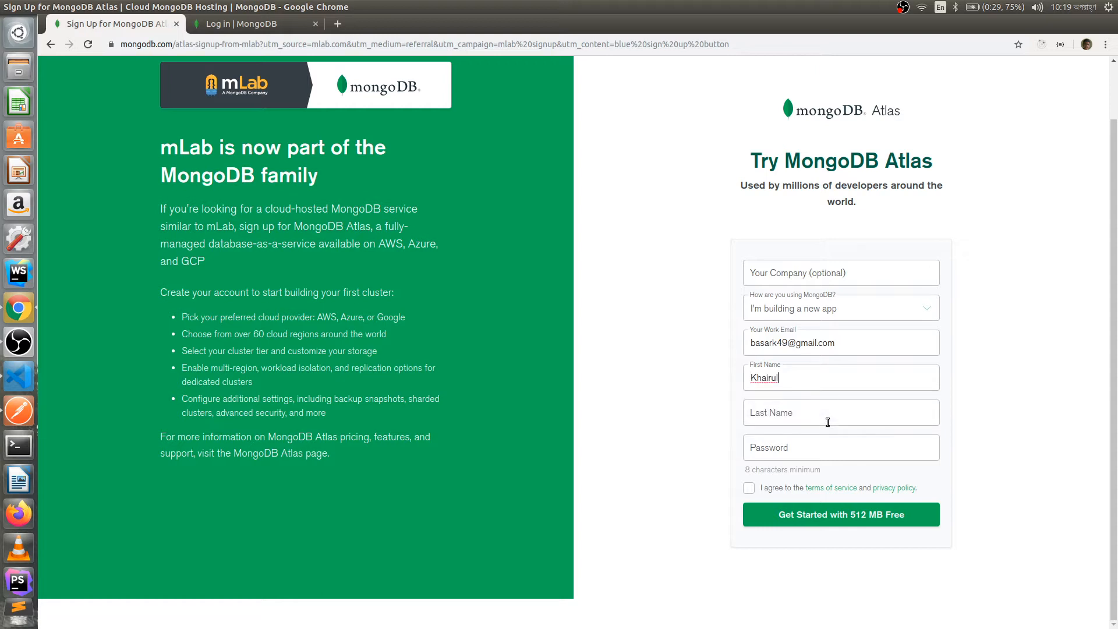
left_click(830, 413)
left_click(805, 440)
- Enter the account password, accept the terms of service and submit the registration
left_click(832, 444)
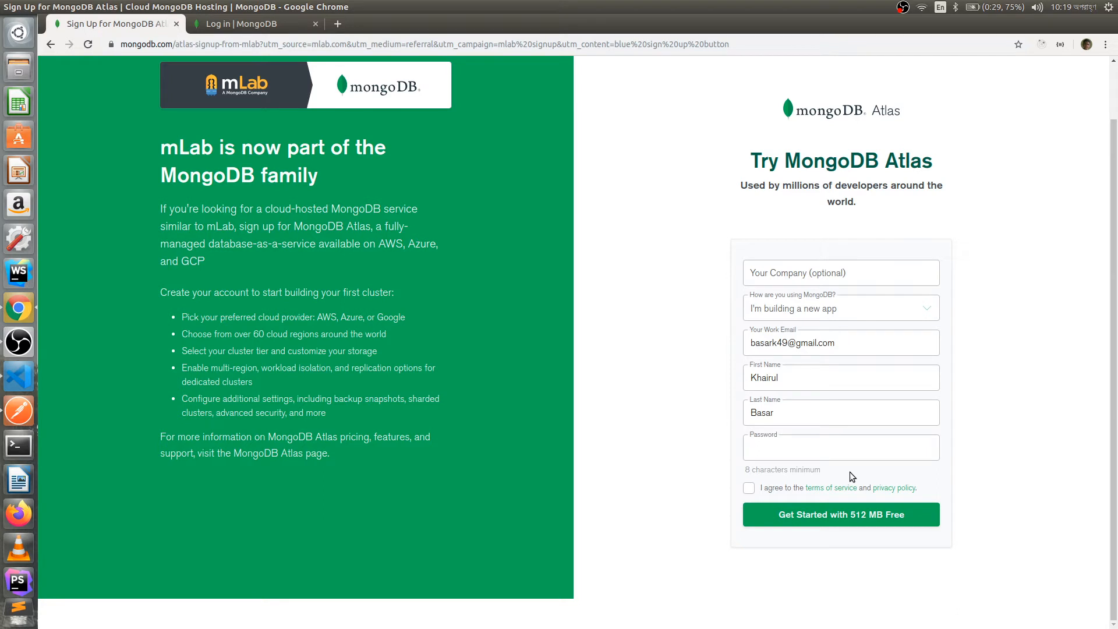
type("••••••••••")
left_click(748, 489)
left_click(846, 518)
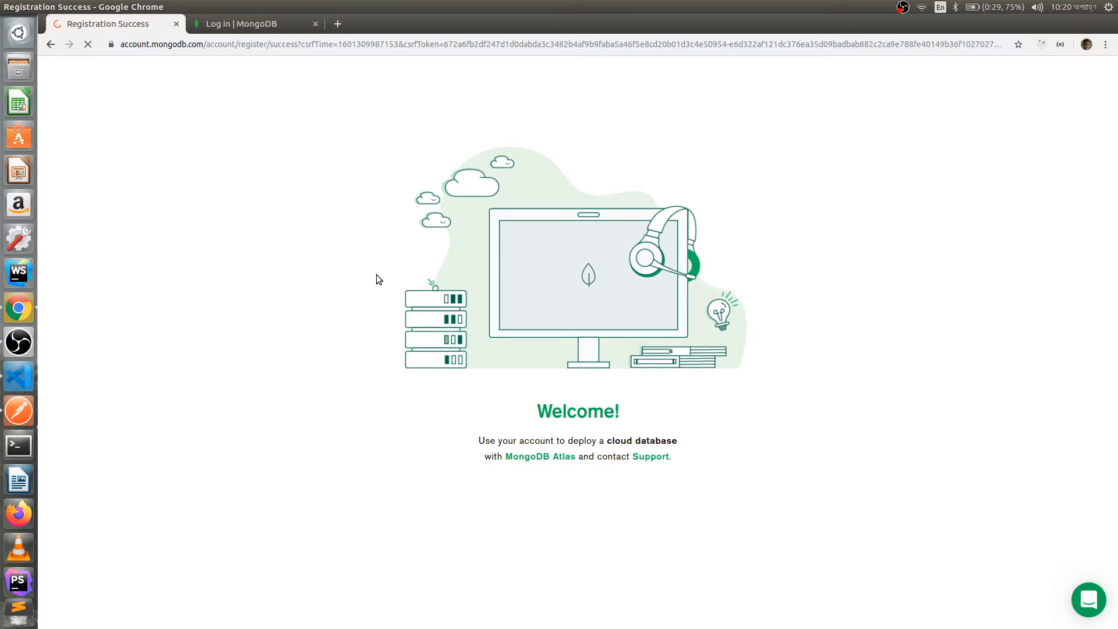
- Close the leftover 'Log in | MongoDB' tab and switch to VS Code
left_click(315, 24)
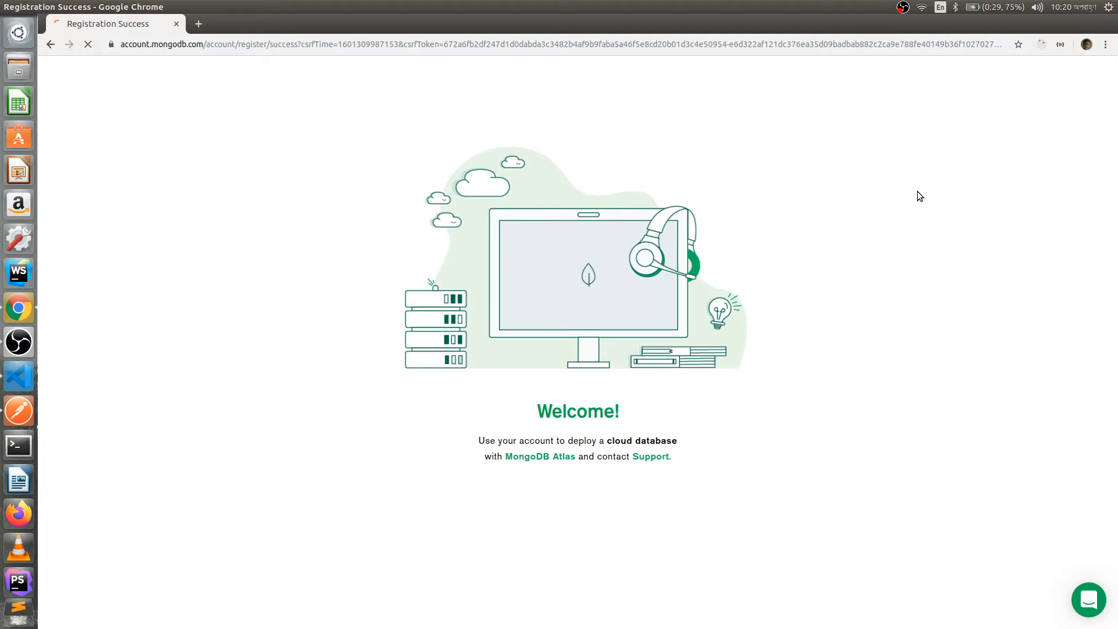
key("alt+Tab")
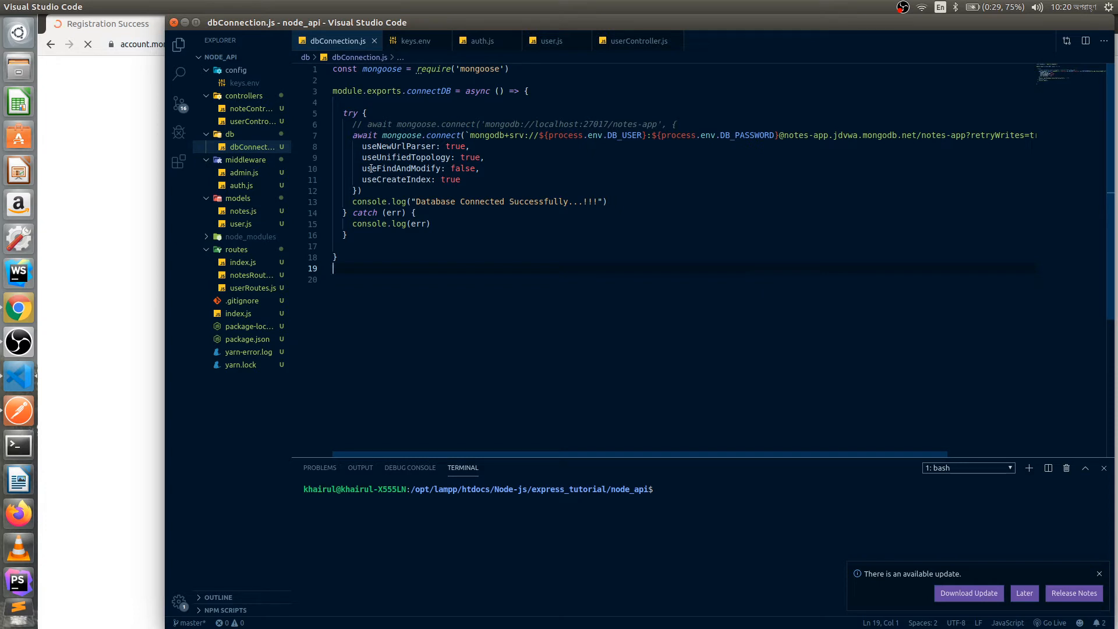
- Review the mongodb+srv string in dbConnection.js, noting its user/password part and cluster host
left_click(479, 157)
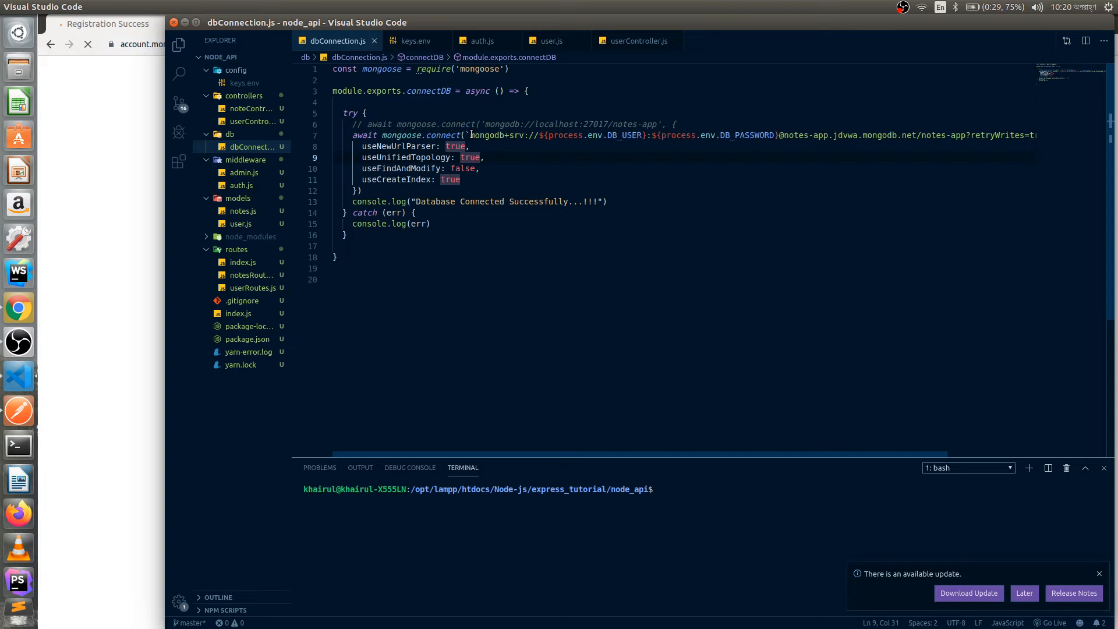
left_click_drag(471, 135, 1005, 133)
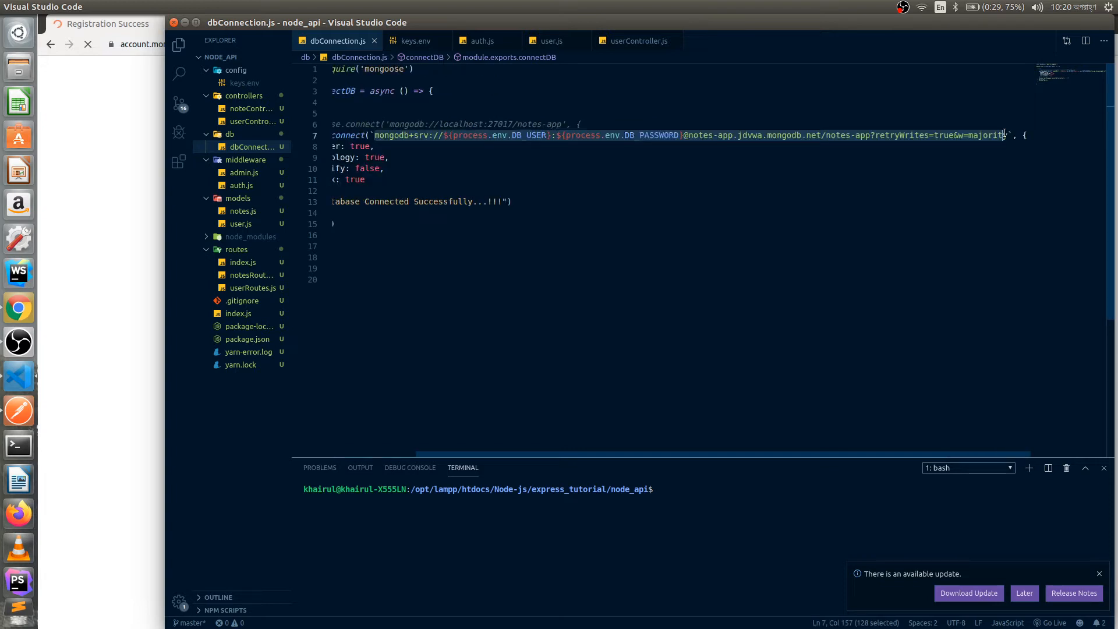
left_click_drag(1004, 133, 1013, 134)
left_click_drag(821, 454, 735, 442)
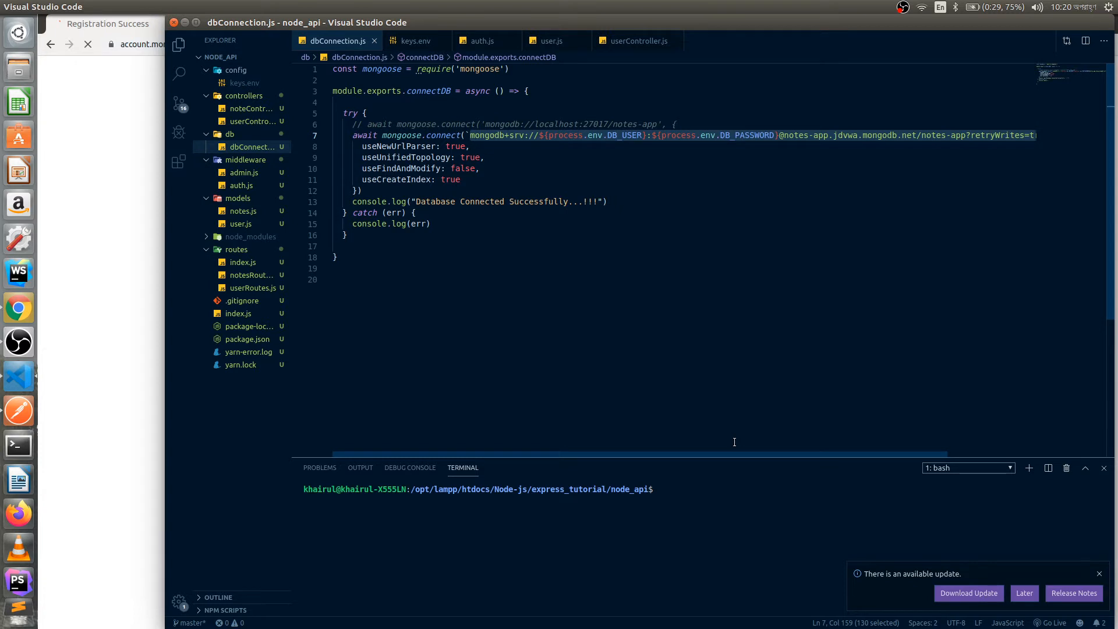
left_click_drag(367, 124, 608, 124)
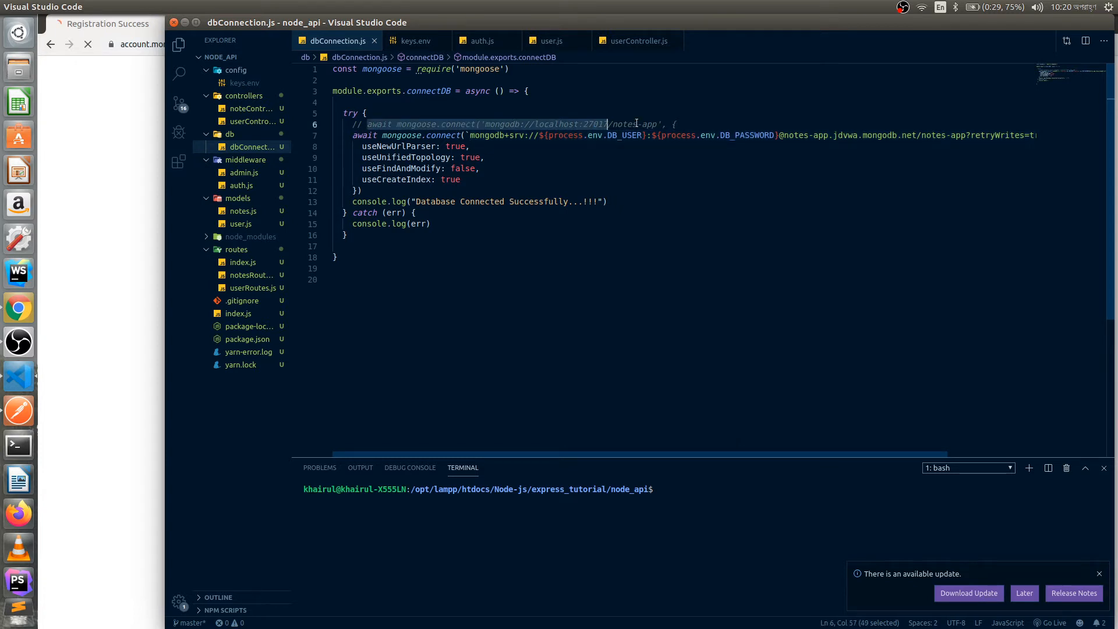
left_click_drag(362, 135, 679, 138)
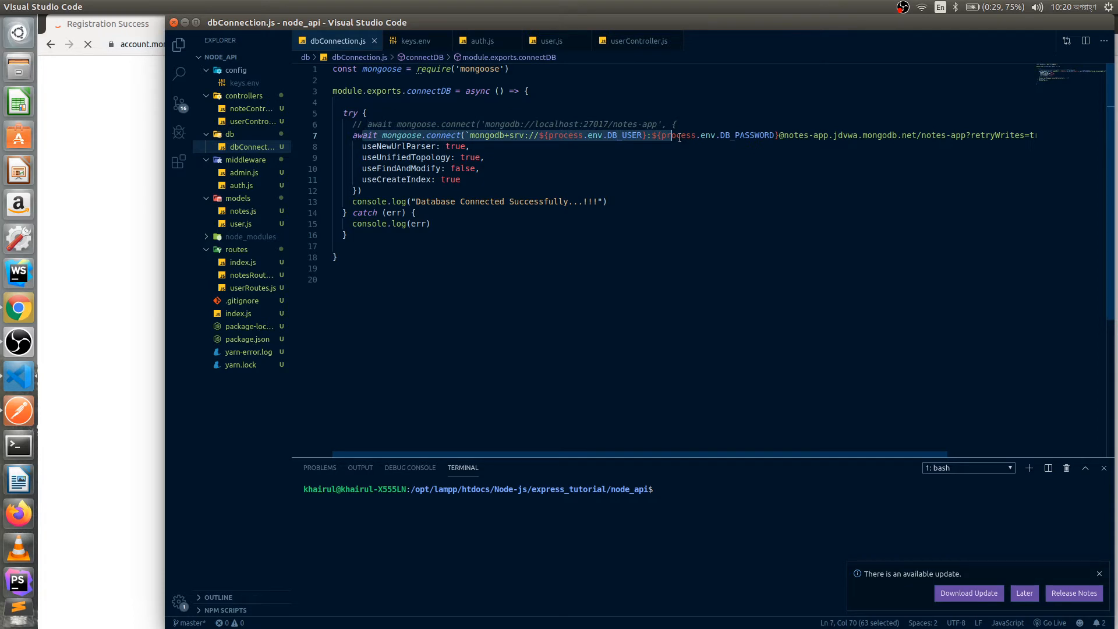
left_click(834, 137)
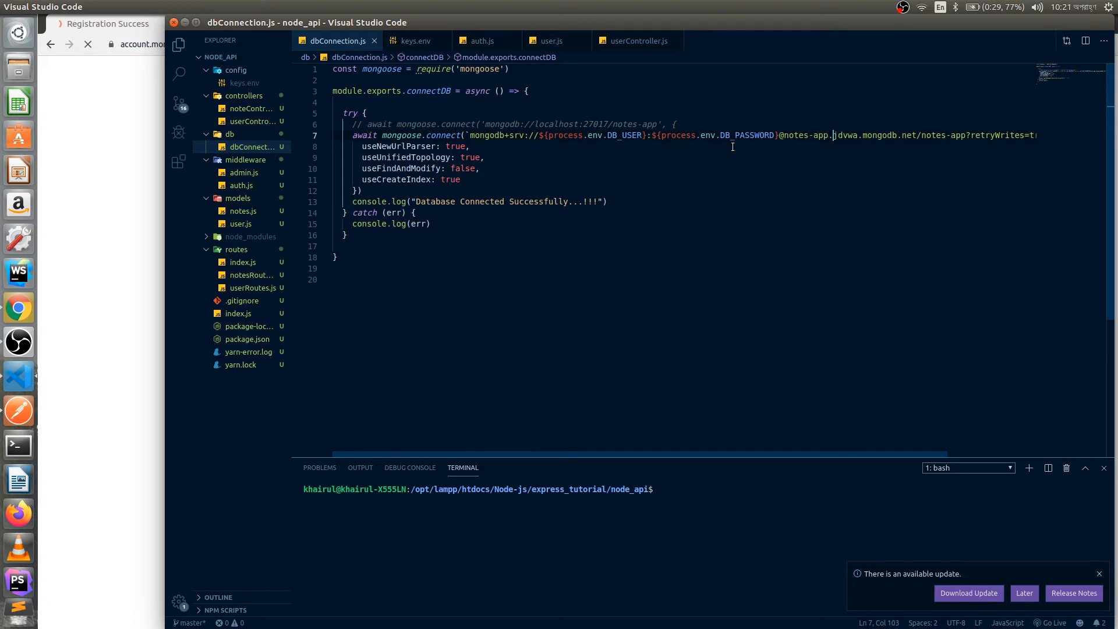
key("alt+Tab")
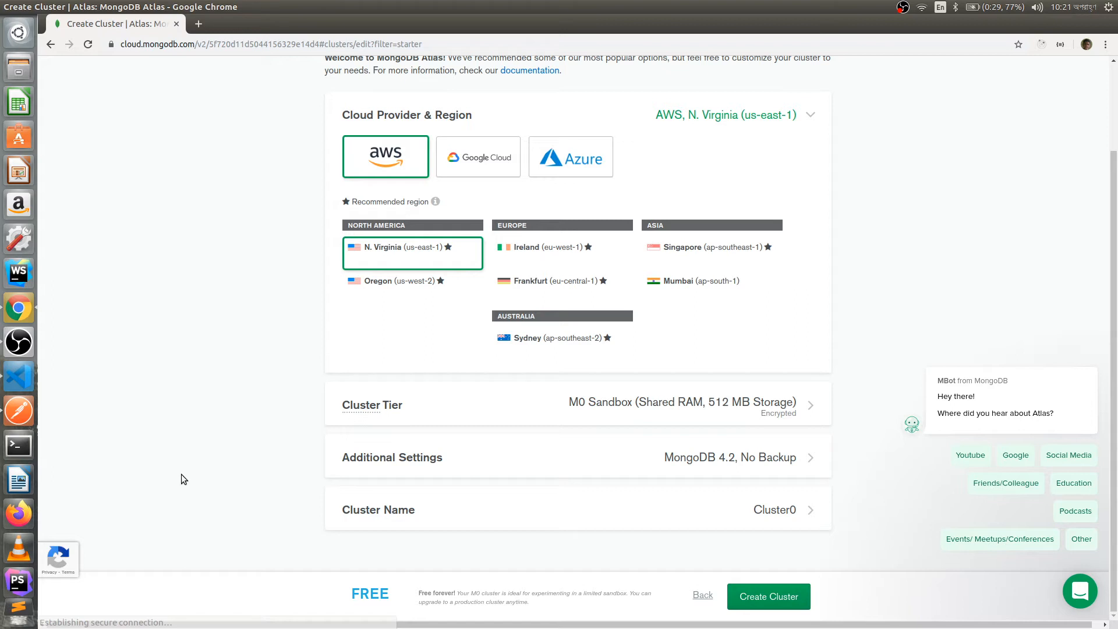
- Rename the cluster from Cluster0 to Notes-App and create it
left_click(363, 489)
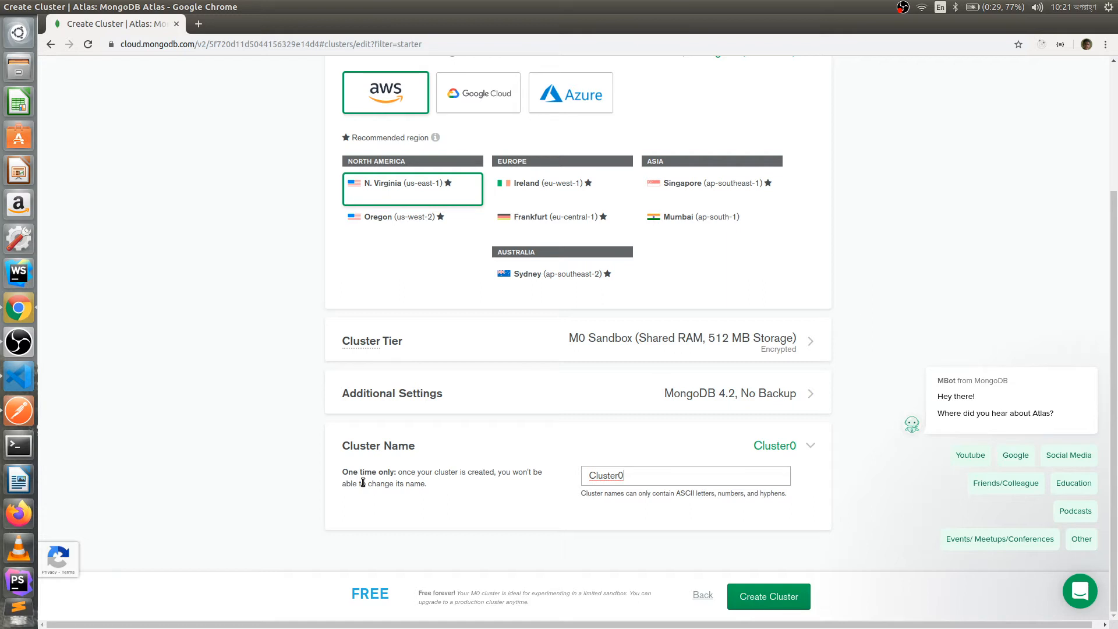
key("ctrl+a")
key("BackSpace")
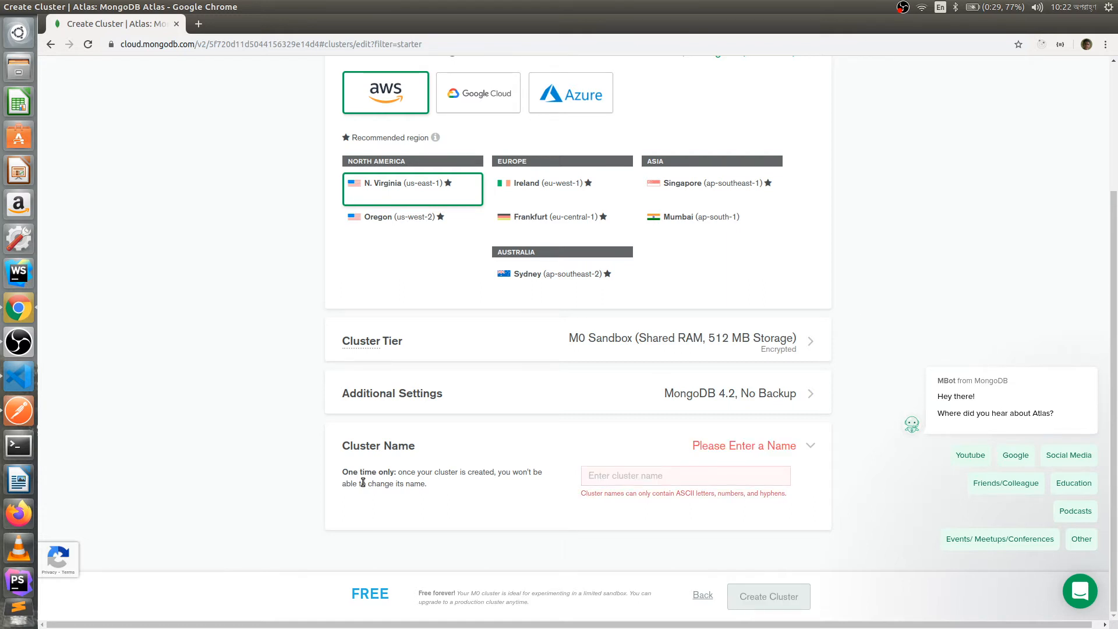
type("Notes")
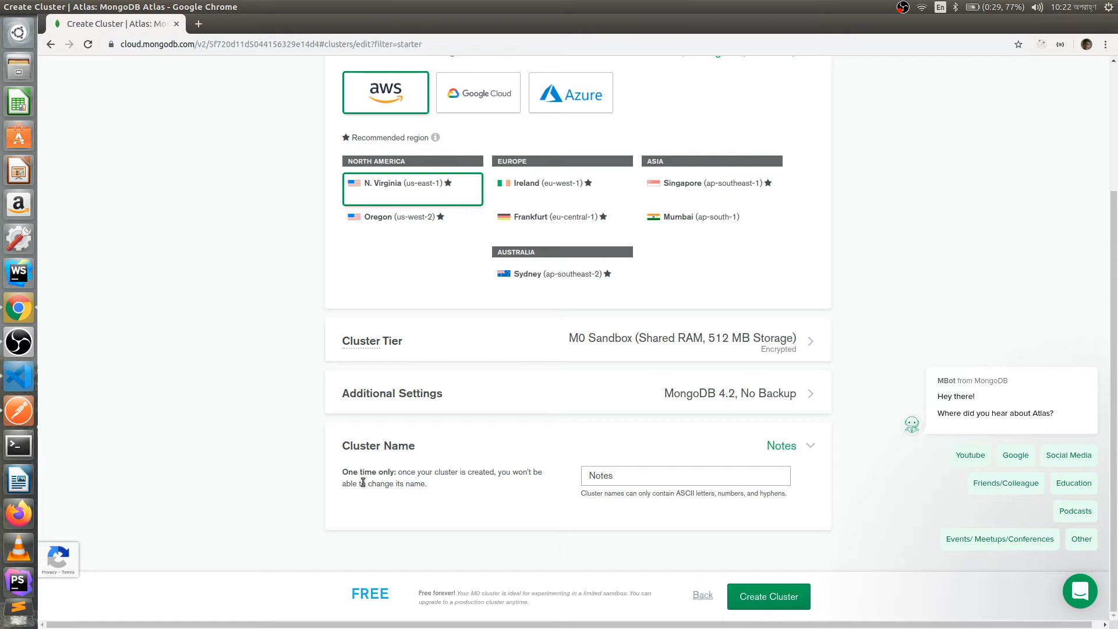
type("-App")
key("Return")
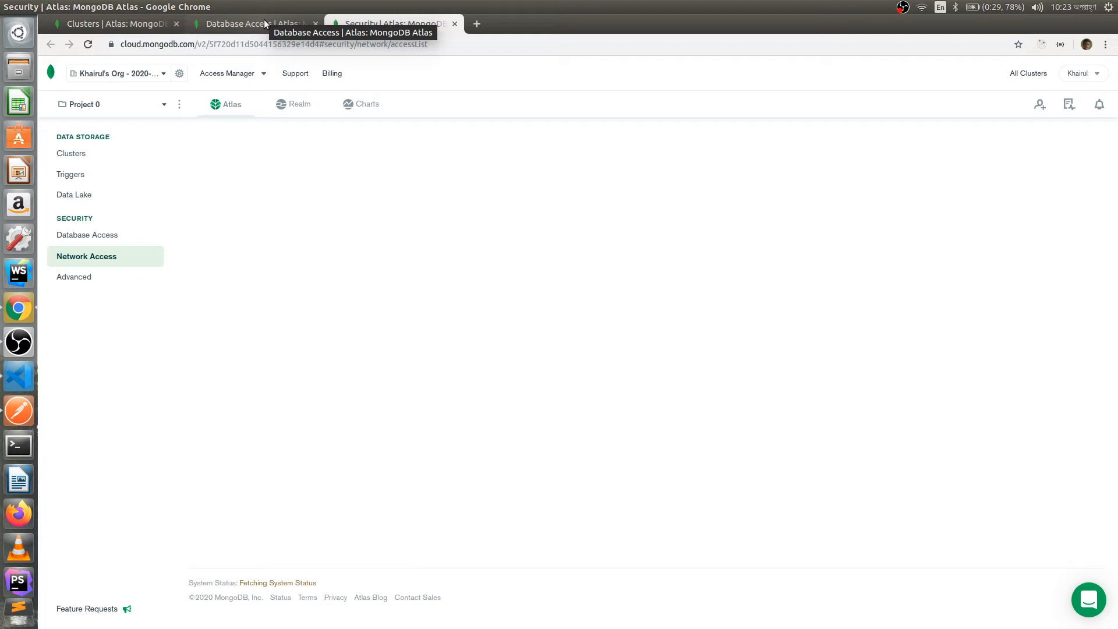
- Add a database user with a username and password, keeping read and write to any database
left_click(264, 24)
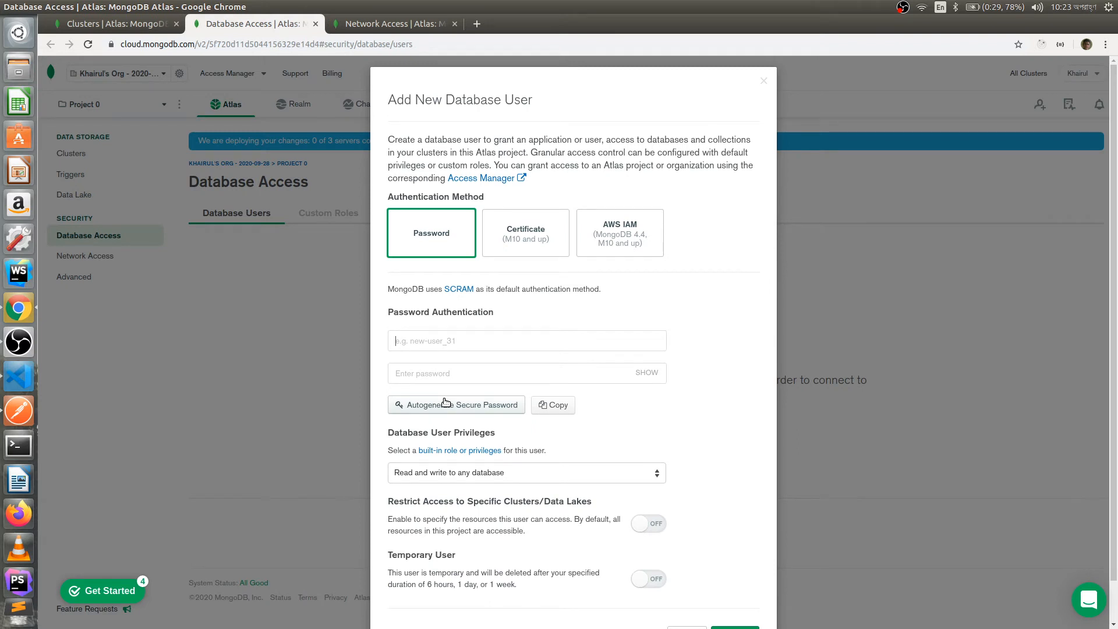
scroll(456, 303, "down", 1)
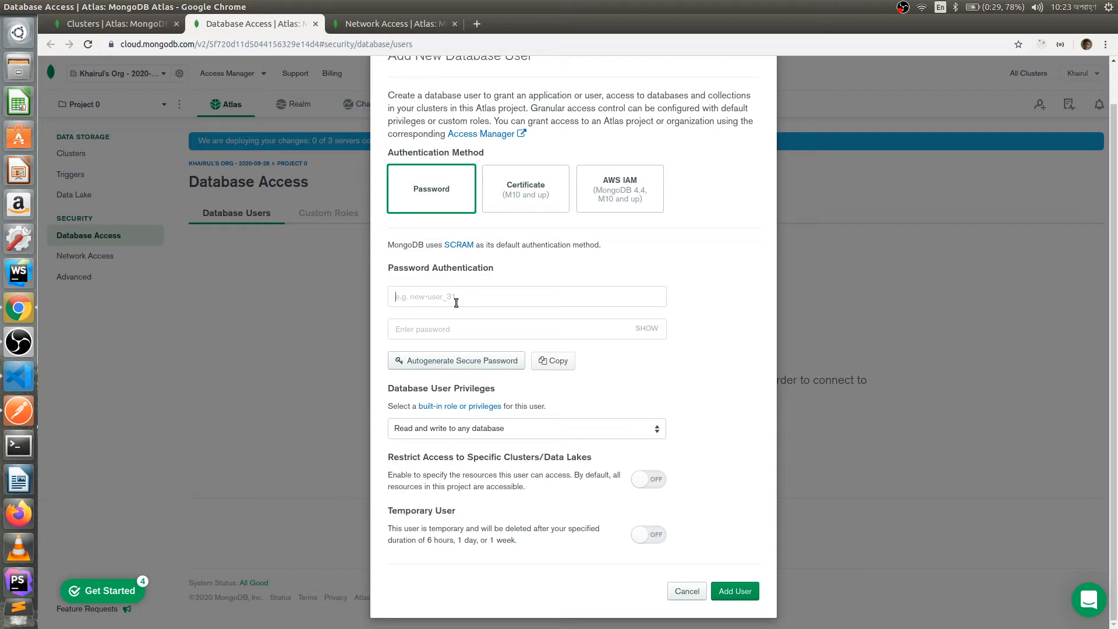
type("khairul")
scroll(488, 335, "up", 1)
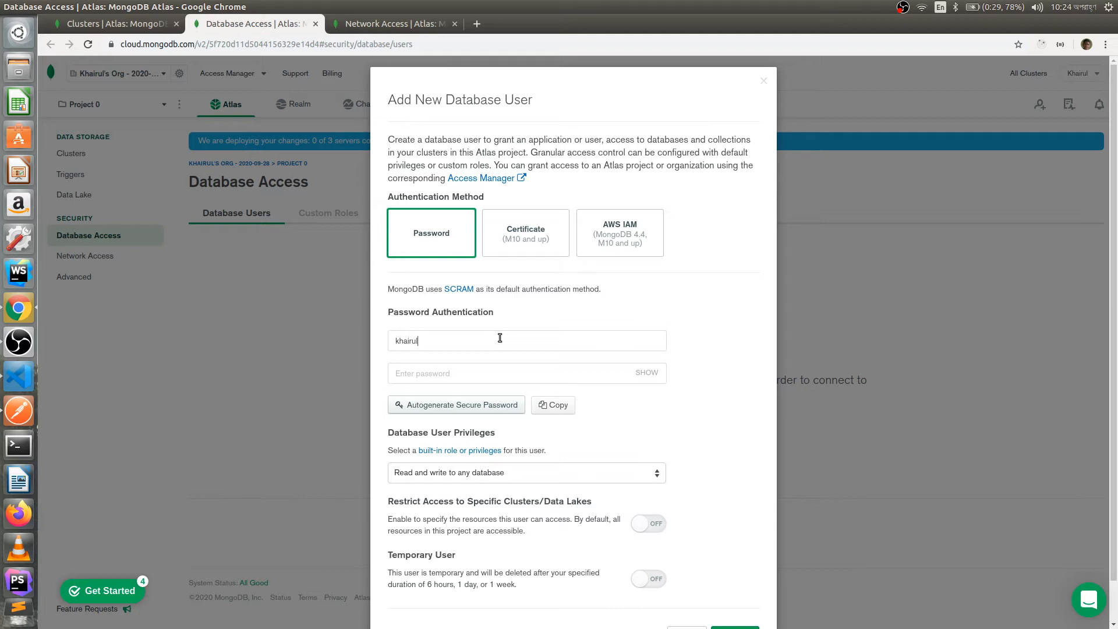
left_click(548, 377)
left_click(653, 377)
left_click(525, 373)
scroll(499, 387, "down", 1)
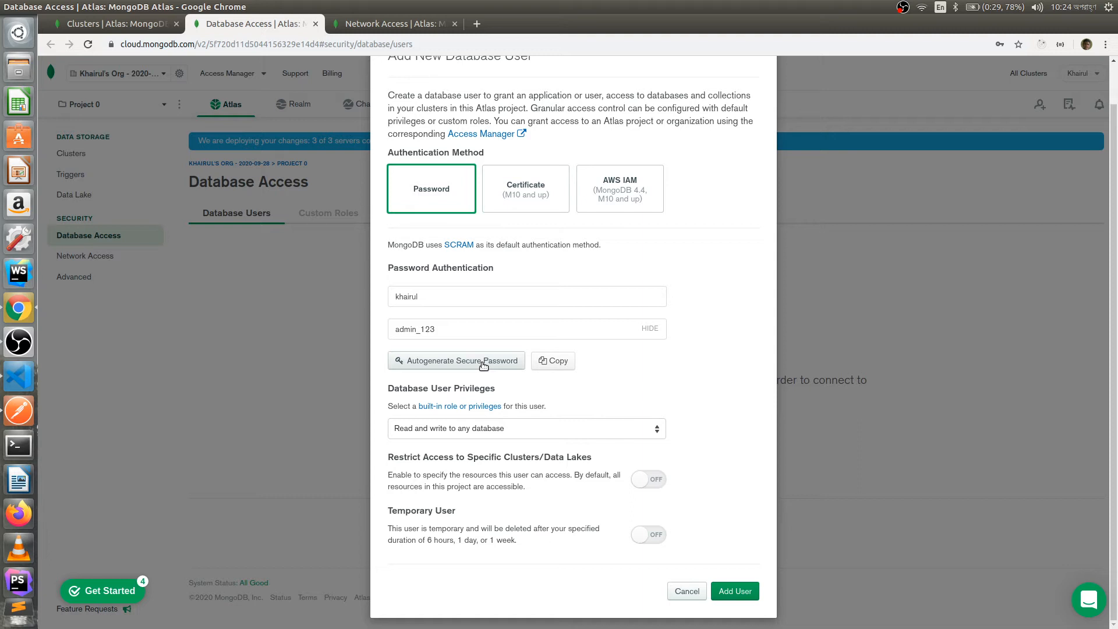
key("Return")
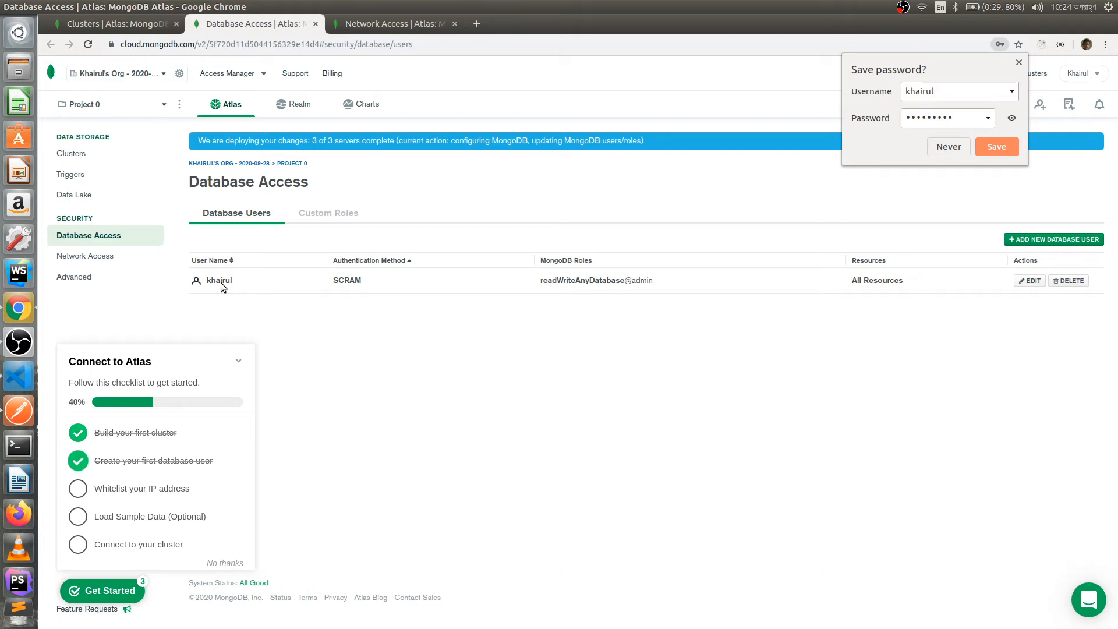
- Inspect the new user's edit form and password option, then go to Add IP Access List Entry
left_click(221, 282)
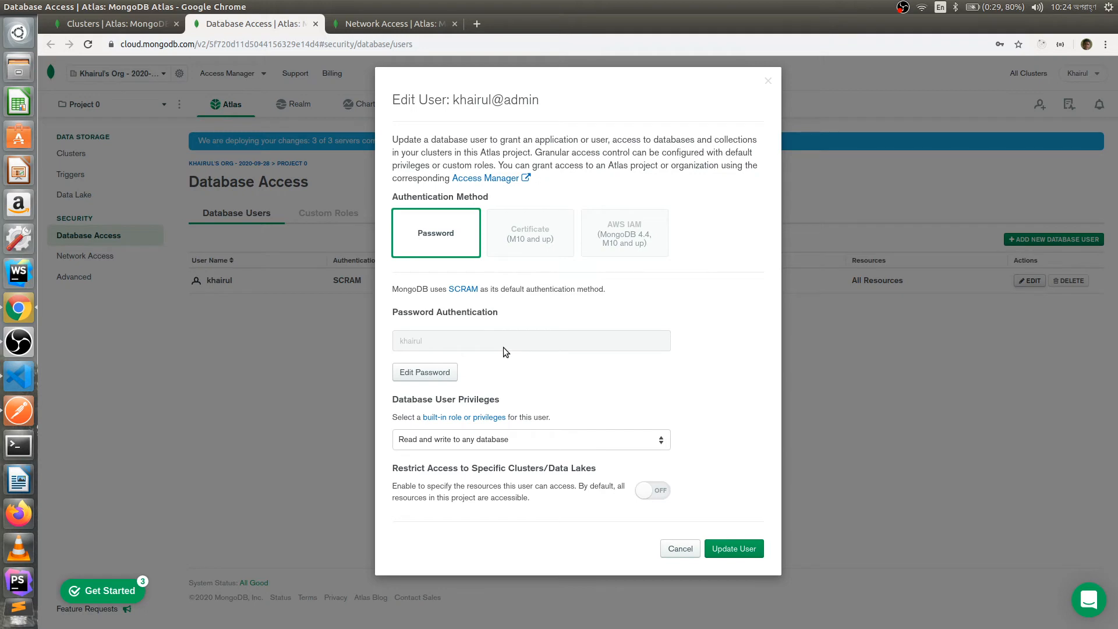
left_click(425, 372)
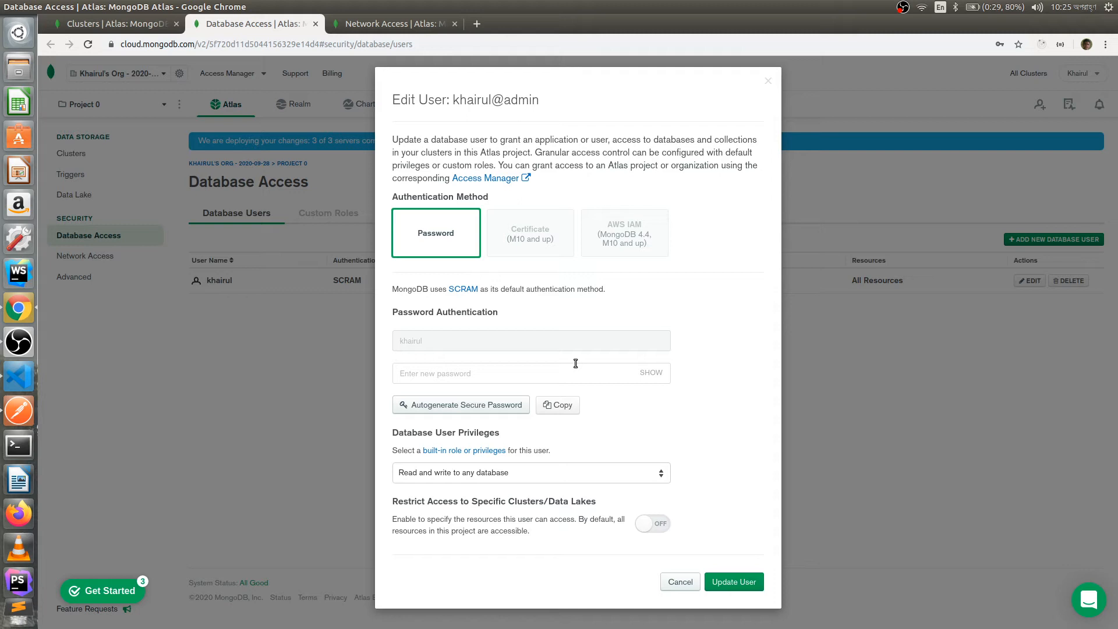
key("ctrl+Tab")
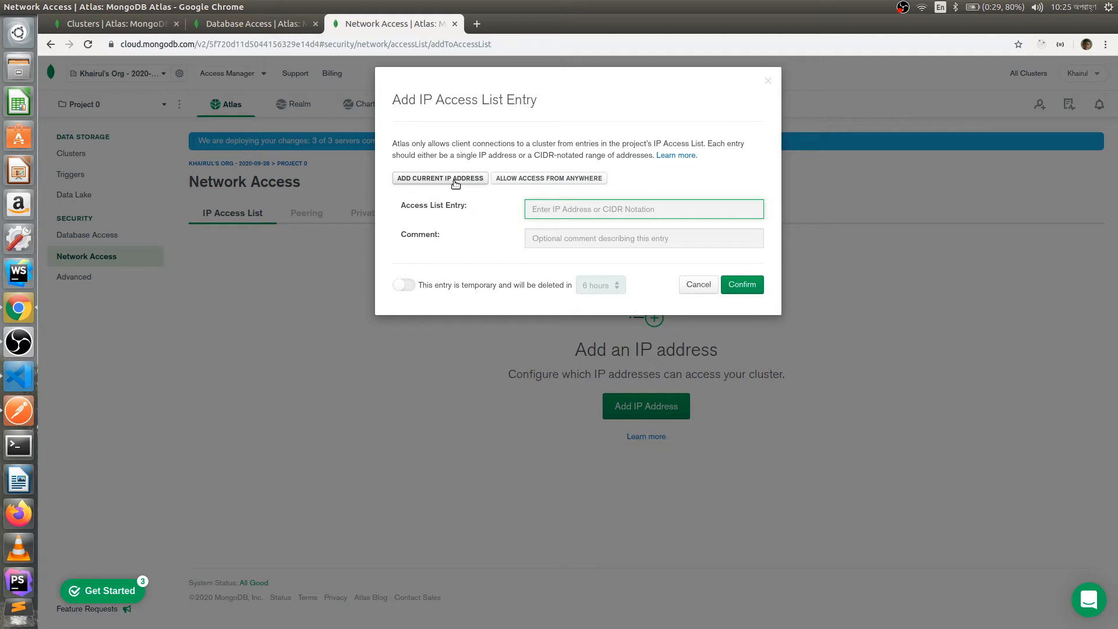
- Add a 0.0.0.0/0 access-from-anywhere IP entry and return to the clusters overview
left_click(455, 182)
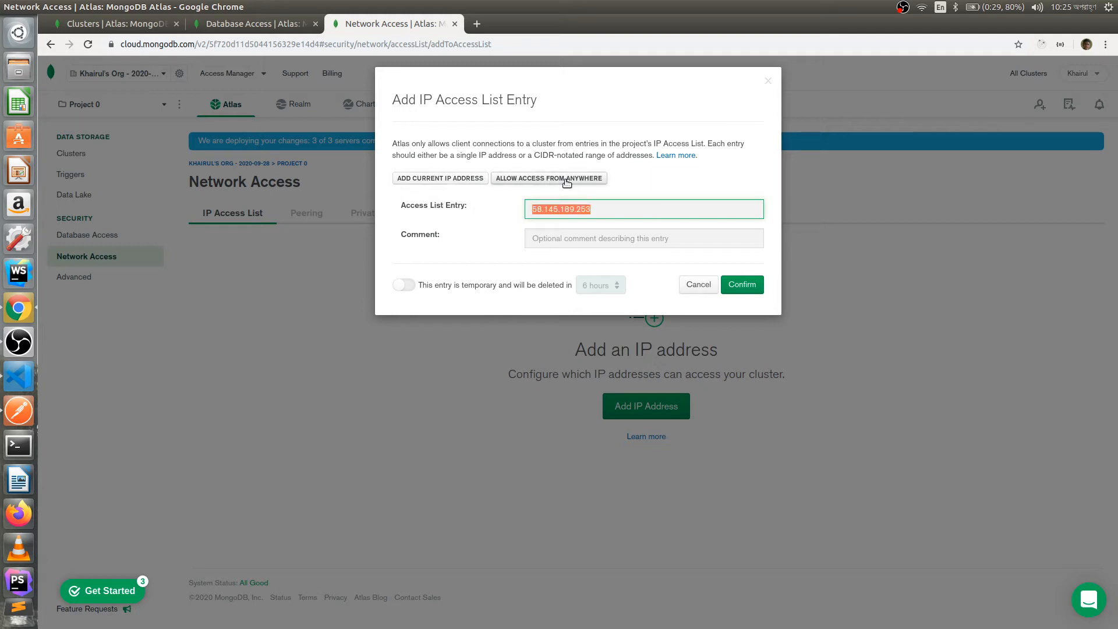
left_click(566, 183)
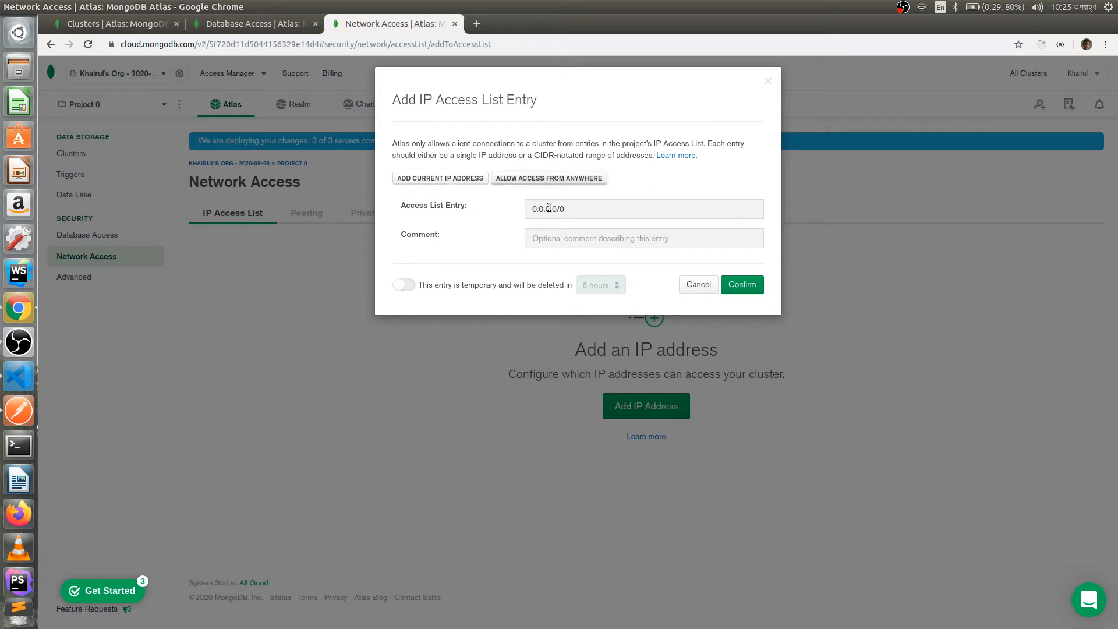
key("Return")
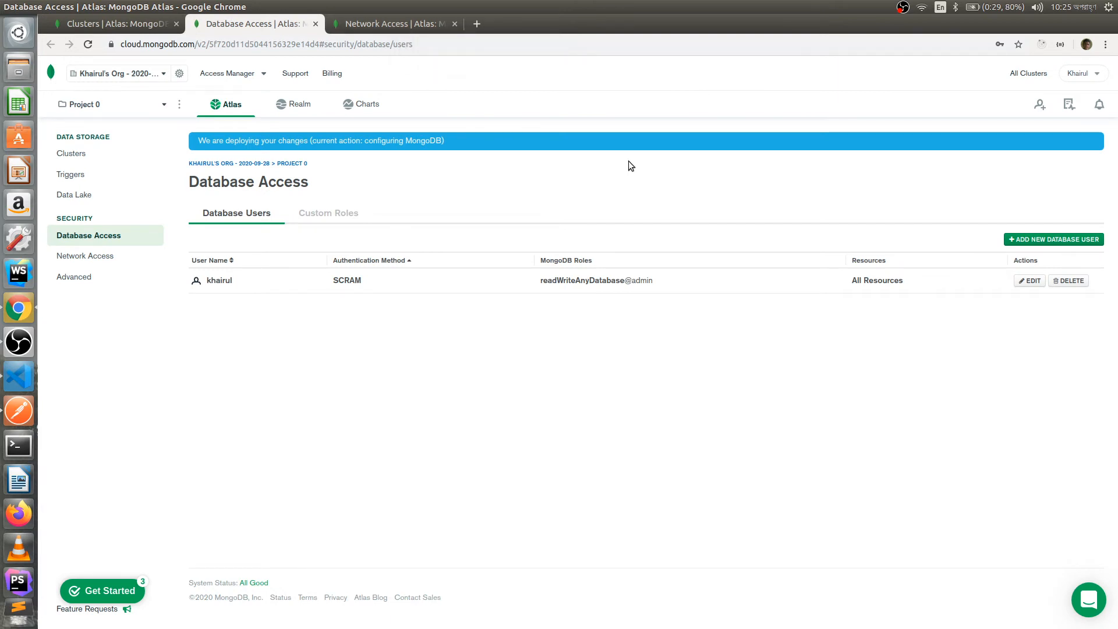
key("ctrl+Tab")
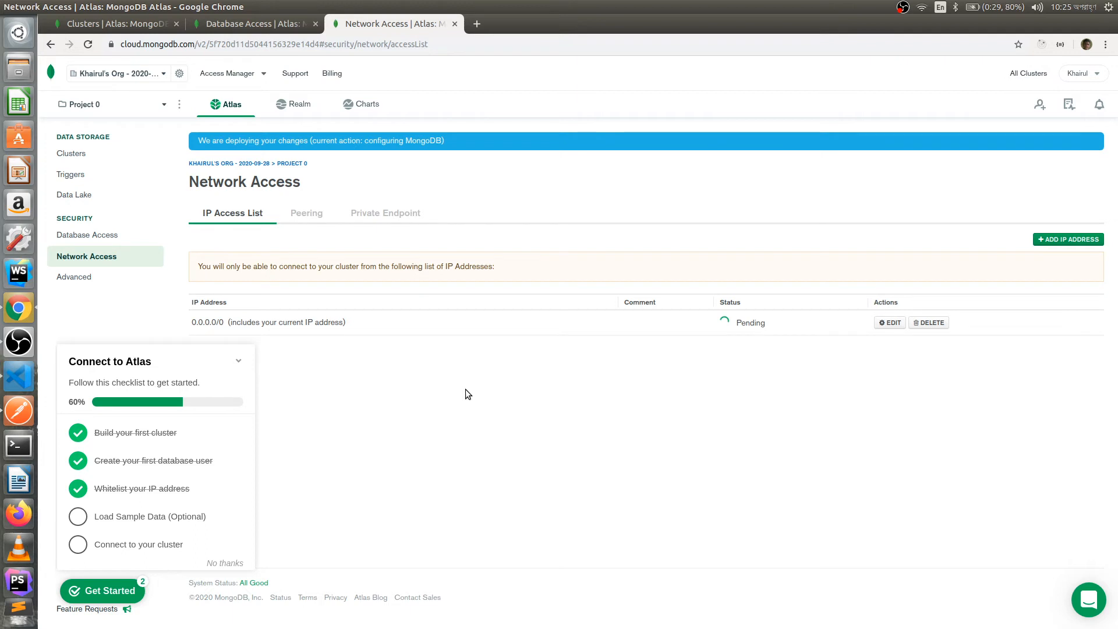
key("ctrl+1")
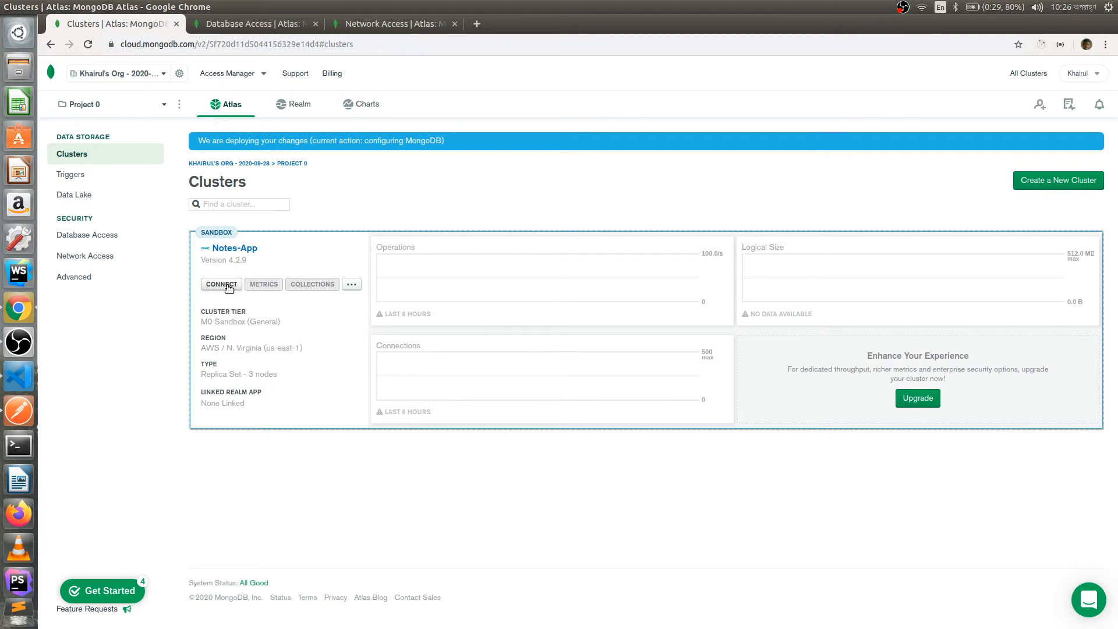
- View the Notes-App cluster's connection methods, then return to dbConnection.js in VS Code
left_click(228, 287)
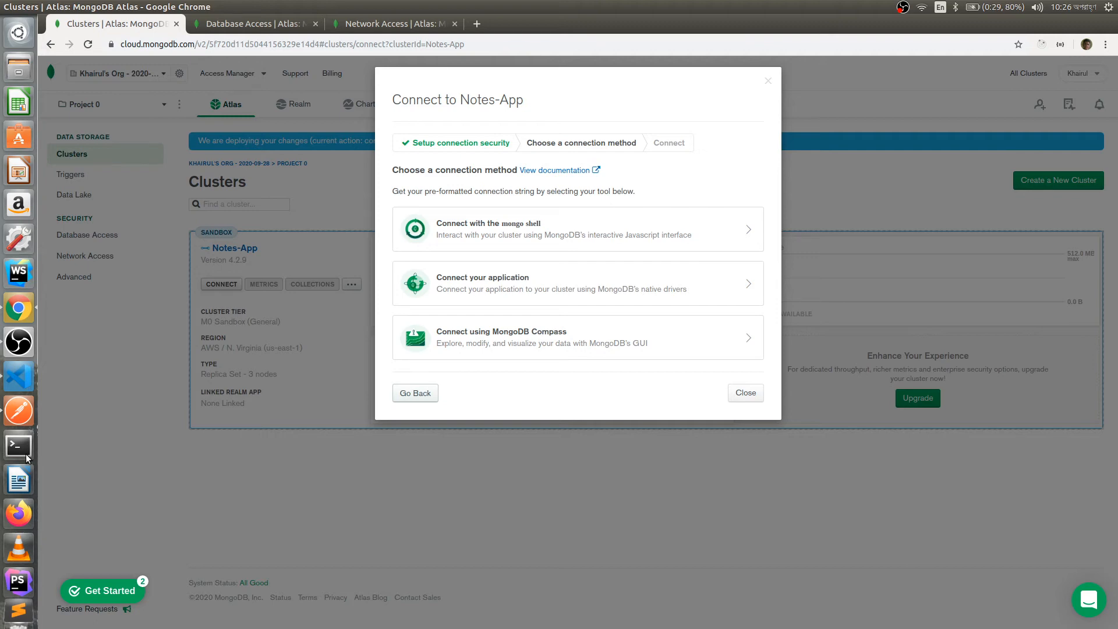
key("alt+Tab")
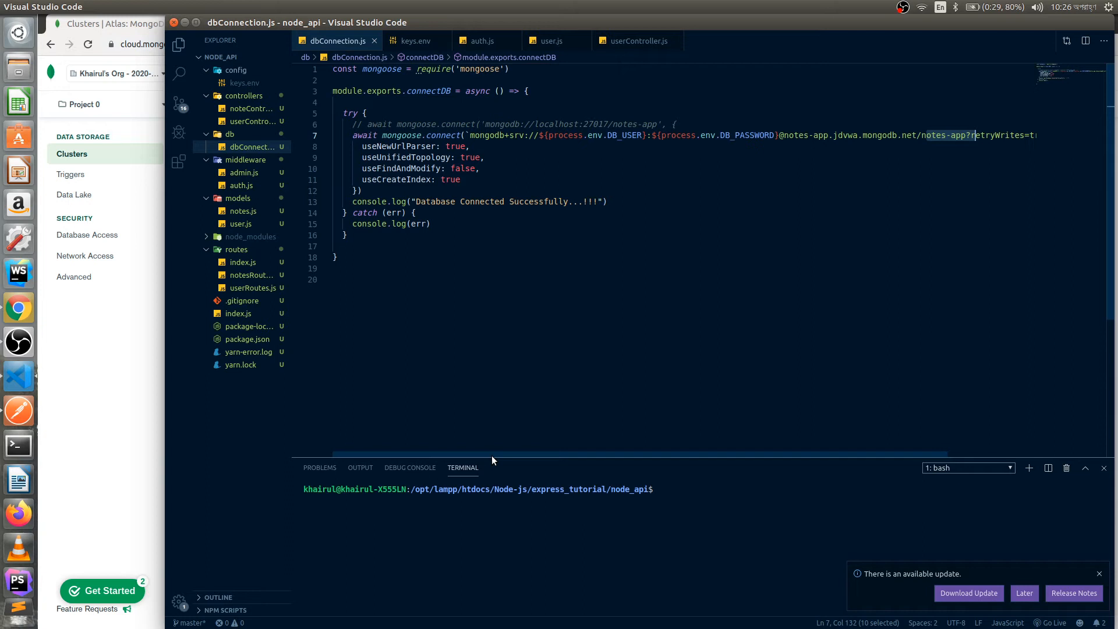
- Cut the Atlas connection string on line 7, leaving empty backticks in mongoose.connect
key("shift+alt+Right")
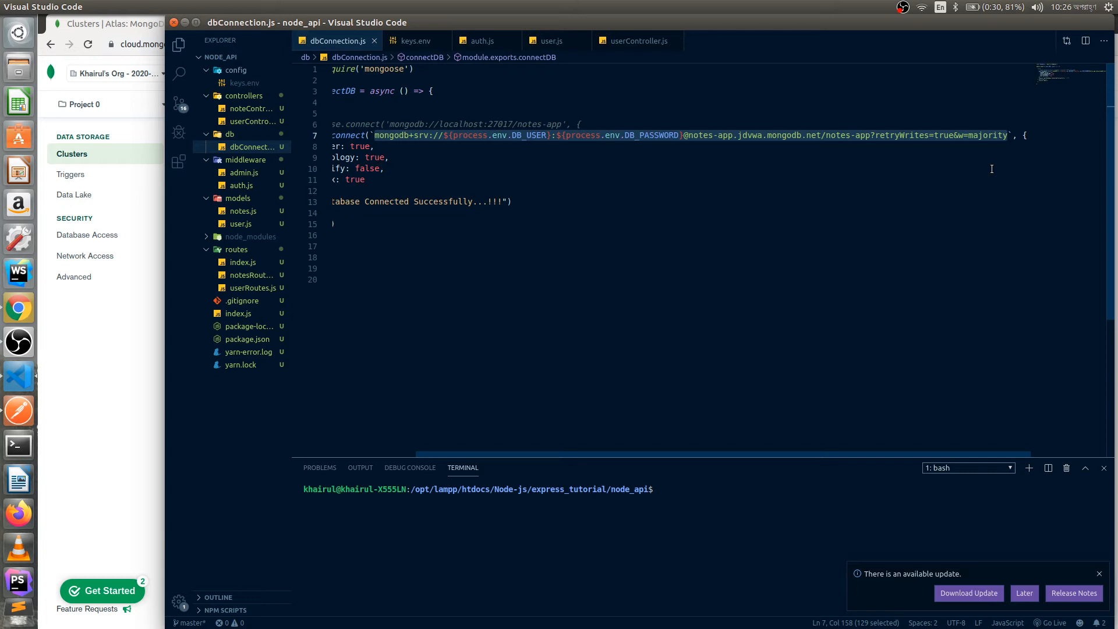
key("ctrl+x")
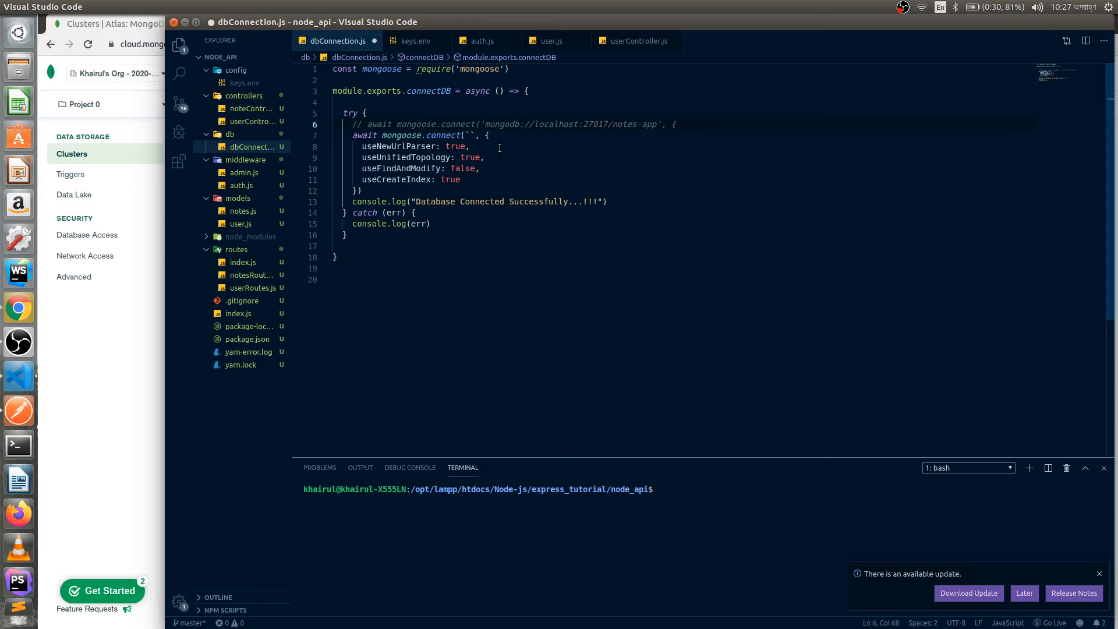
left_click(470, 136)
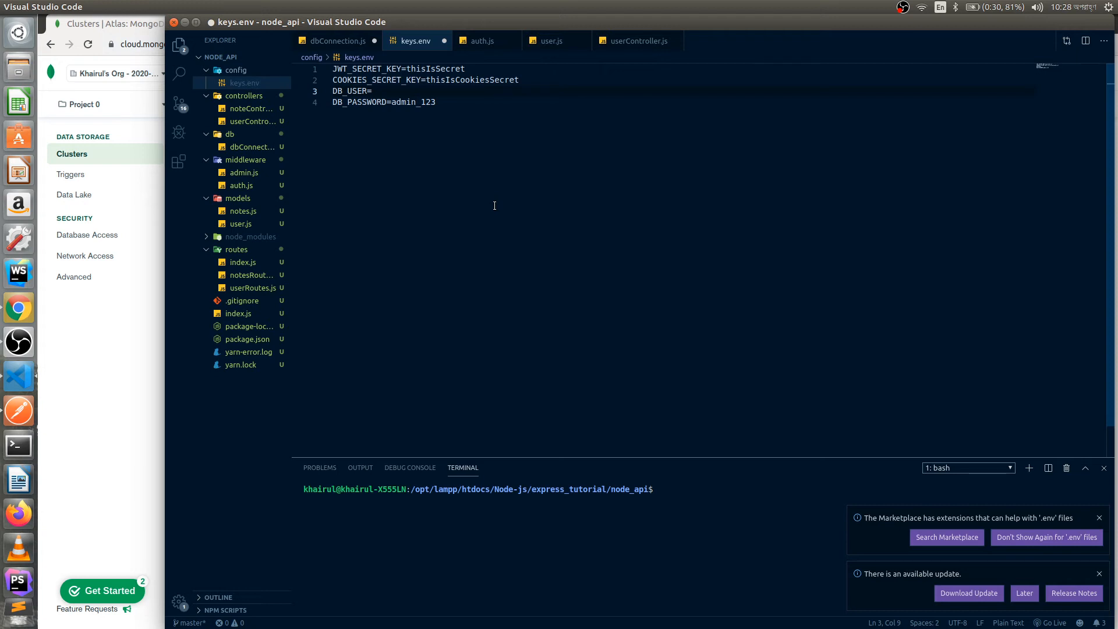
- Fill in the DB_USER value in keys.env, select the password value, and go back to dbConnection.js
type("khairul")
double_click(414, 101)
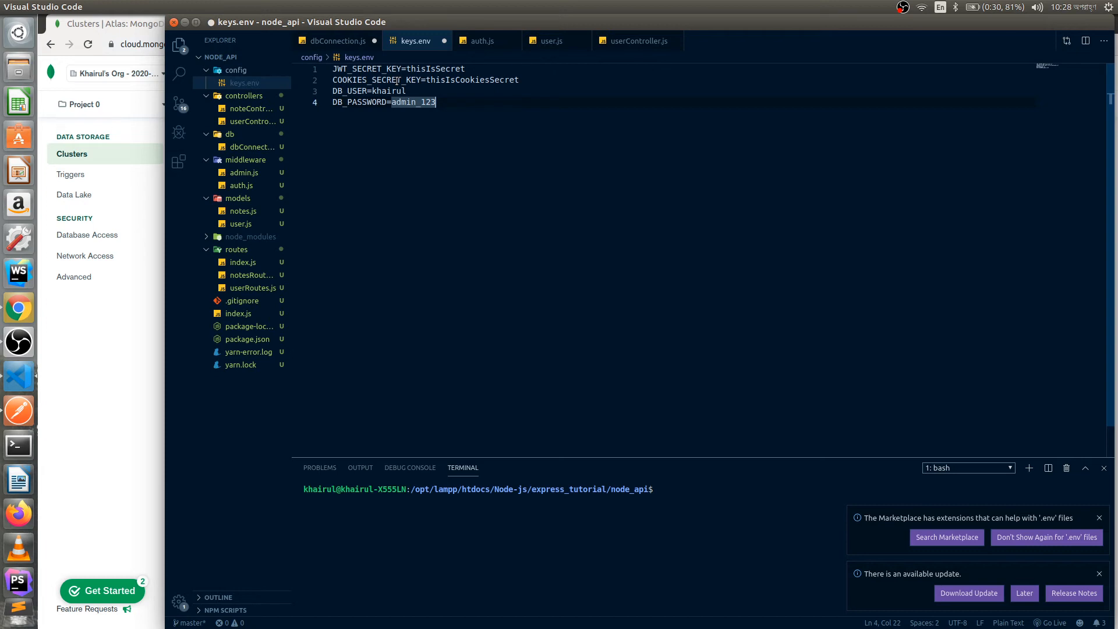
key("ctrl+Tab")
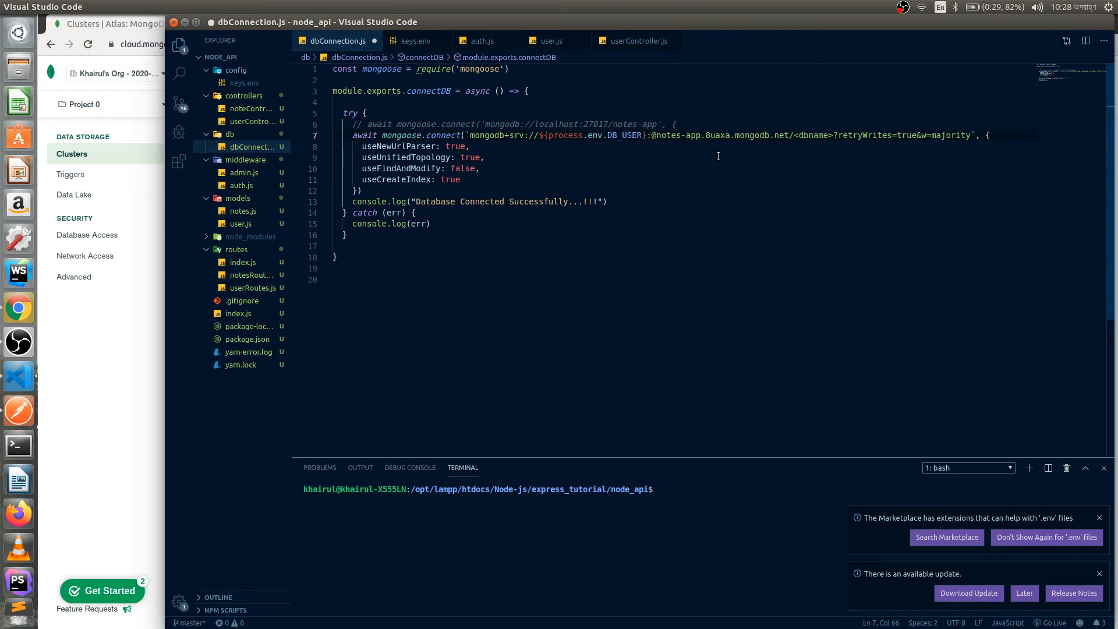
- Put ${process.env.DB_USER} and ${process.env.DB_PASSWORD} into the URI, checking variable names in keys.env
type("${}")
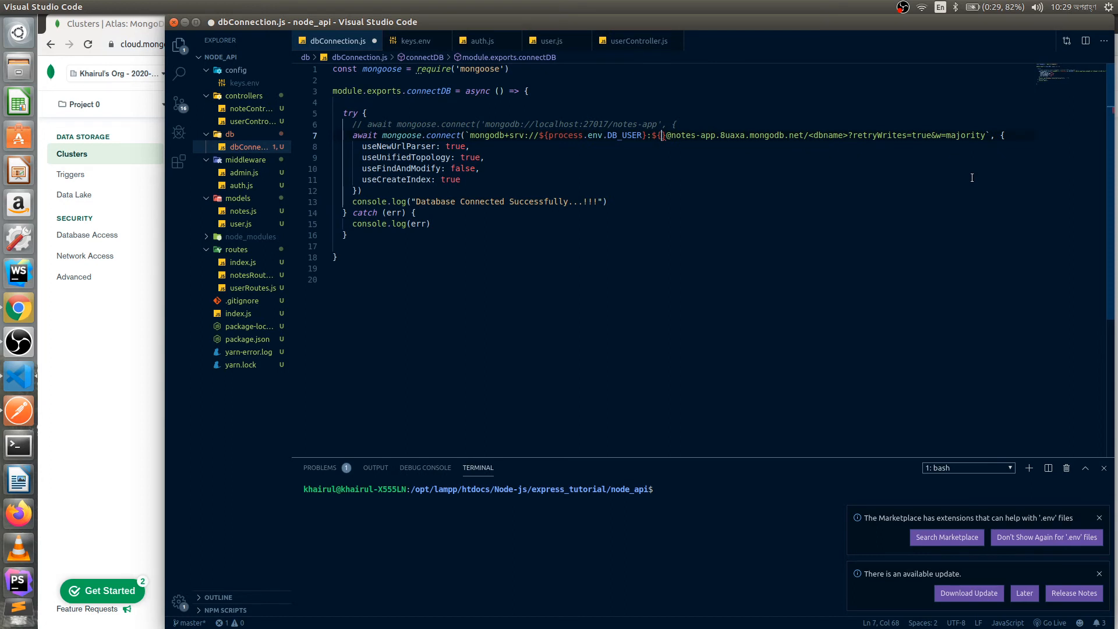
type("process.en")
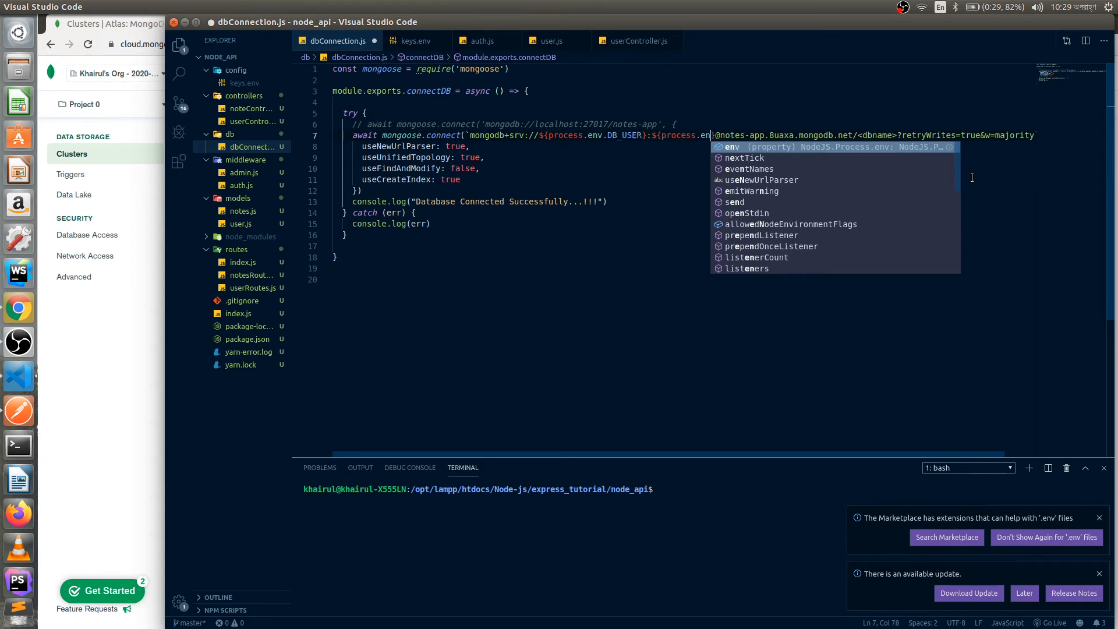
left_click(416, 41)
double_click(349, 90)
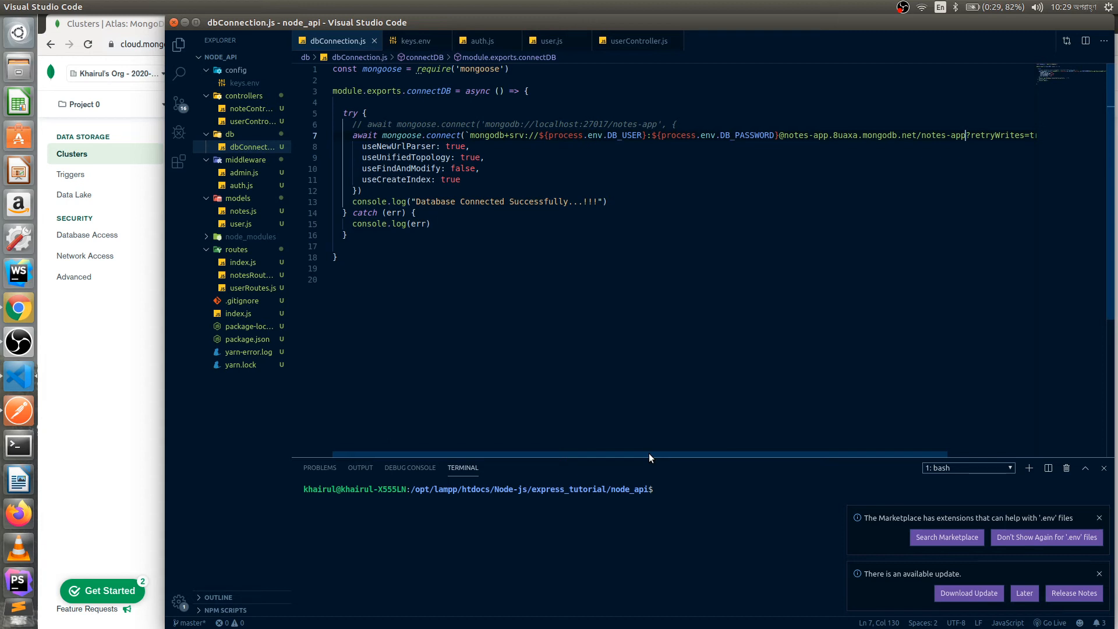
key("alt+Tab")
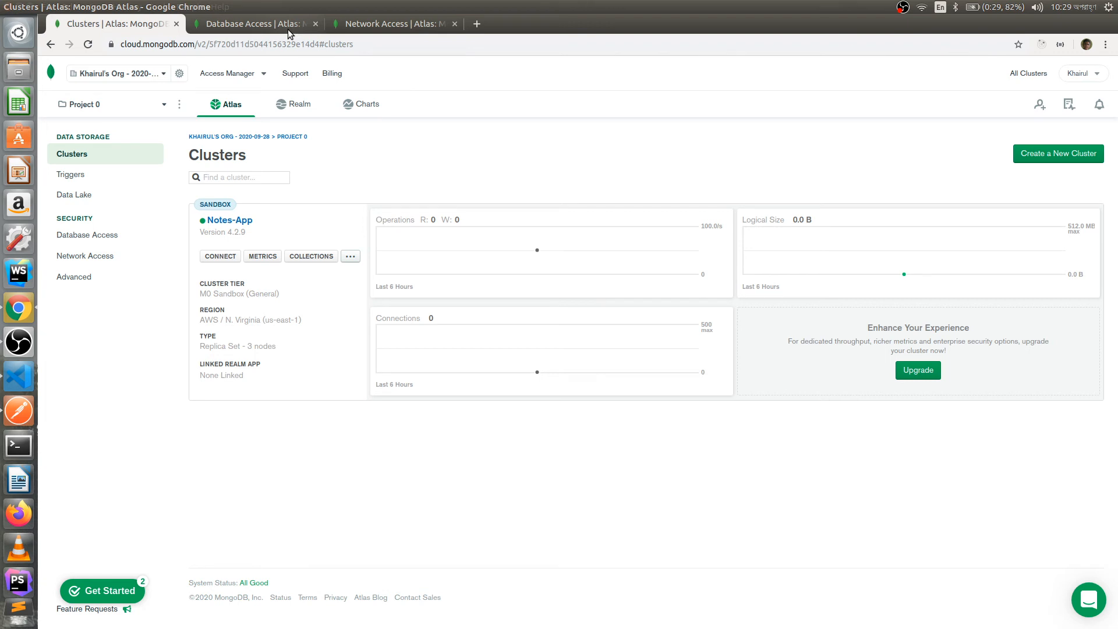
key("ctrl+shift+Tab")
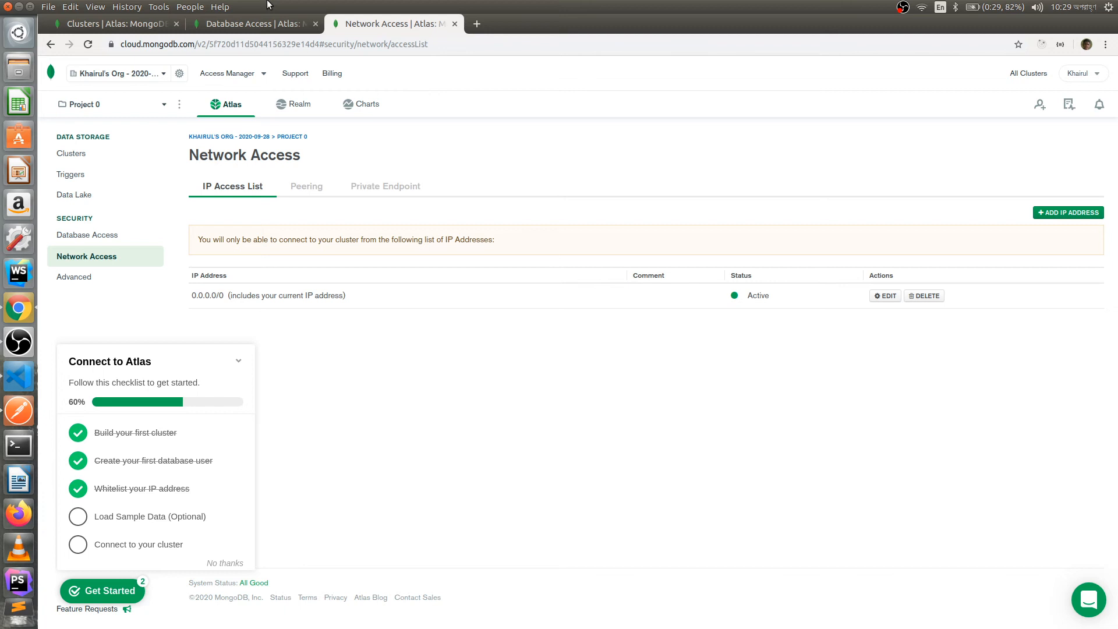
key("ctrl+Tab")
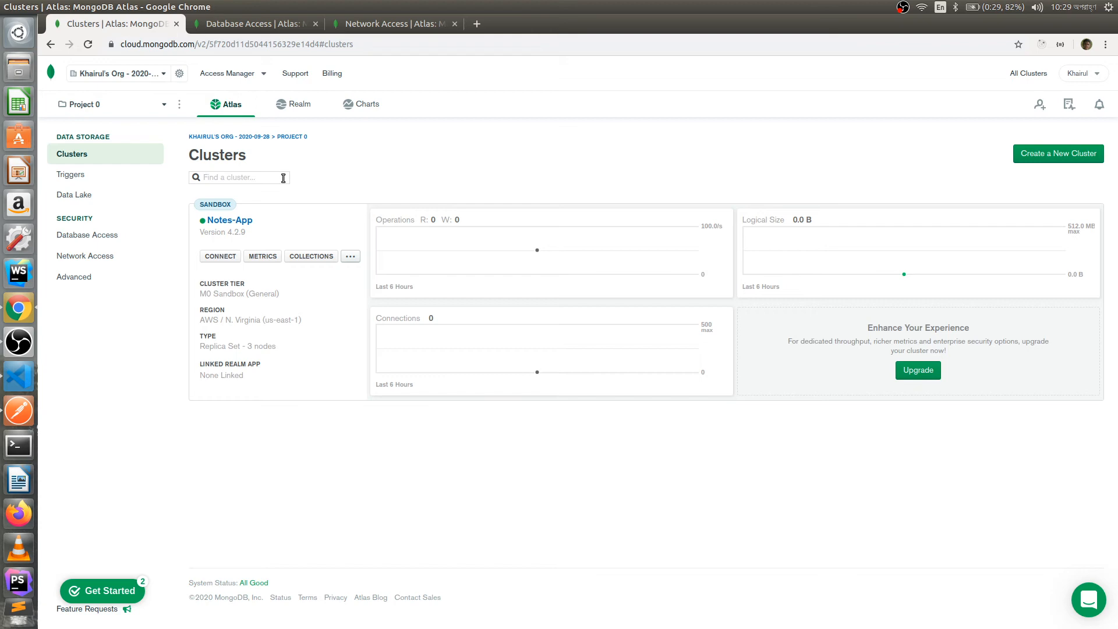
- Run yarn dev so the port 3001 server logs 'Database Connected Successfully...!!!'
key("alt+Tab")
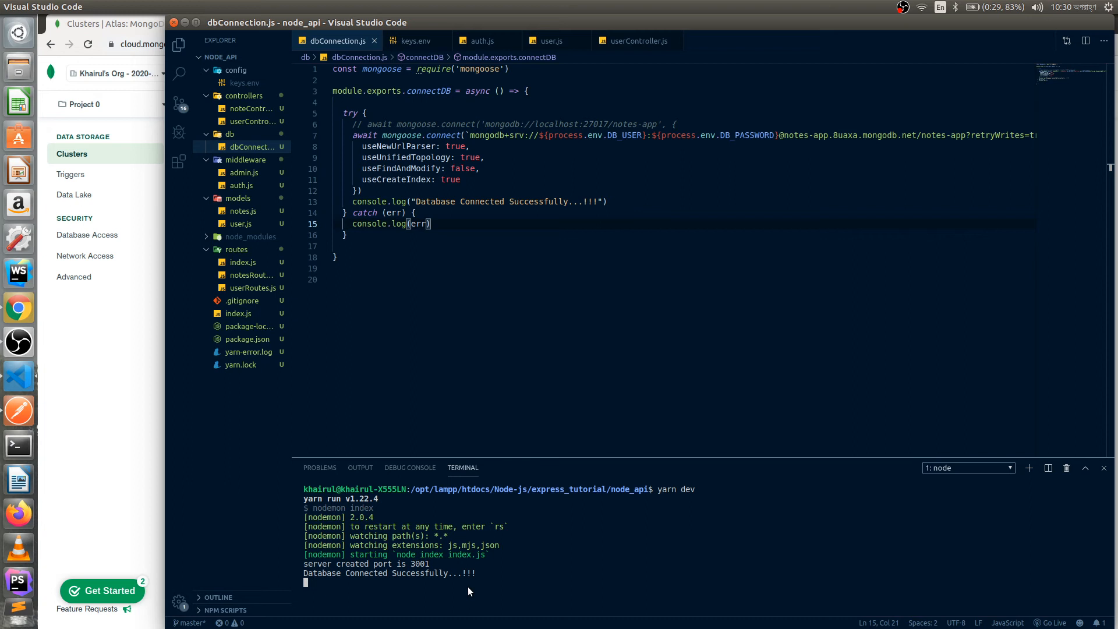
key("alt+Tab")
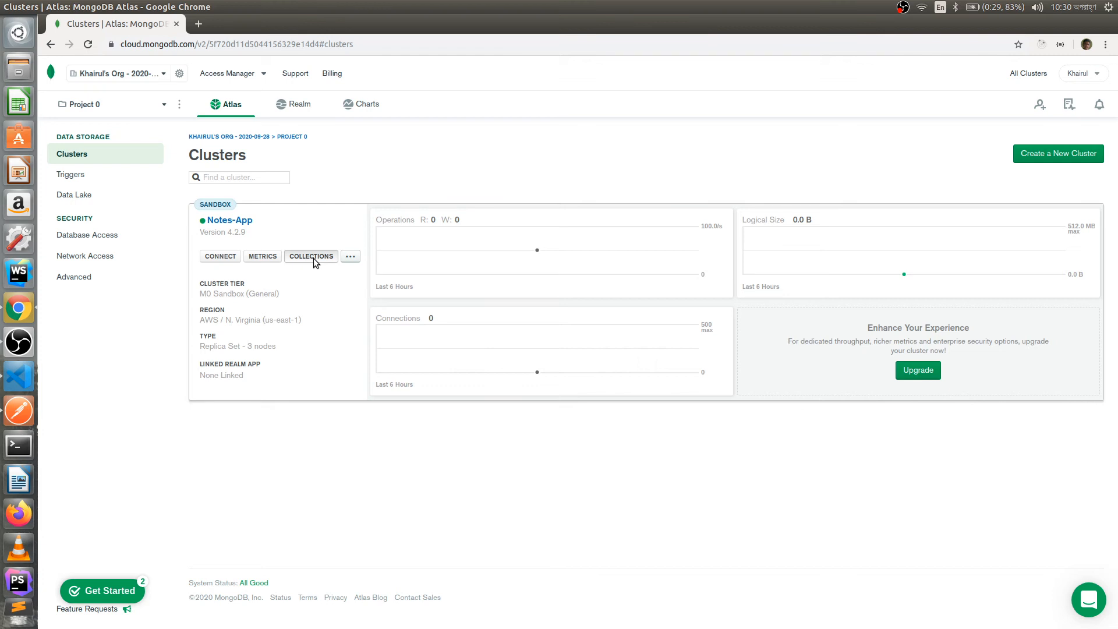
- Browse the Notes-App cluster's collections to find the empty notes-app.users collection
left_click(311, 256)
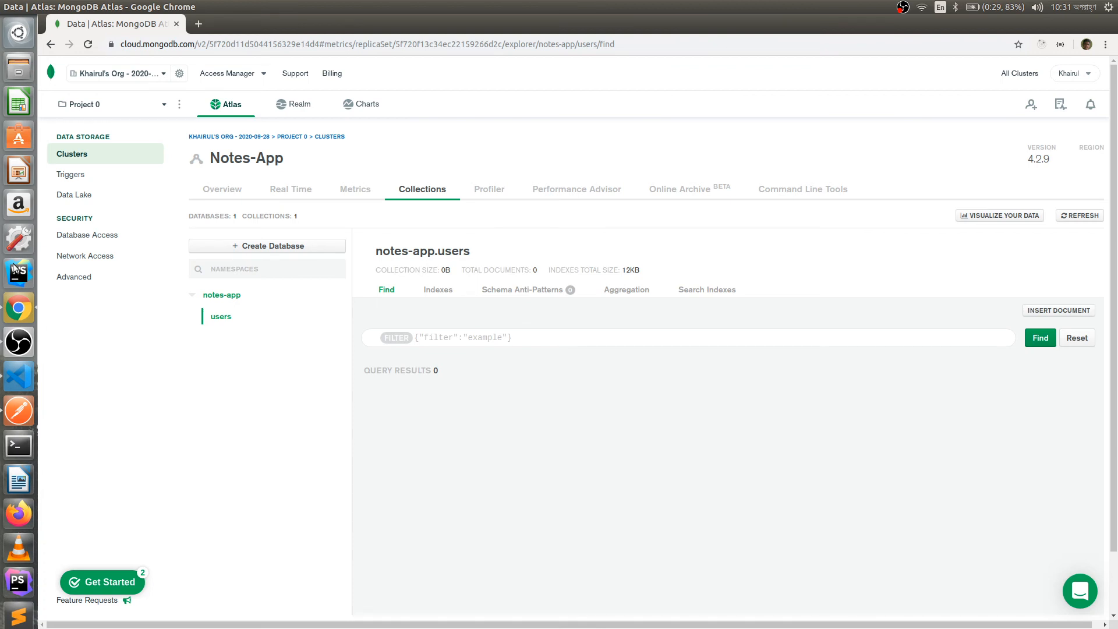
left_click(19, 410)
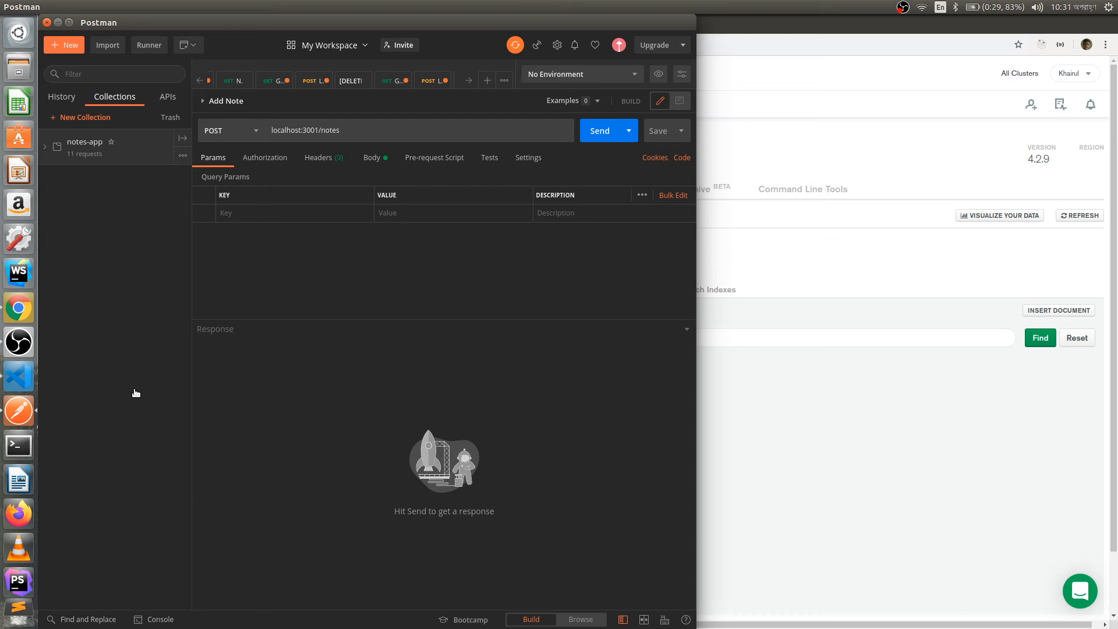
- Send the Add User POST to localhost:3001/users and review the returned user (200 OK)
left_click(129, 147)
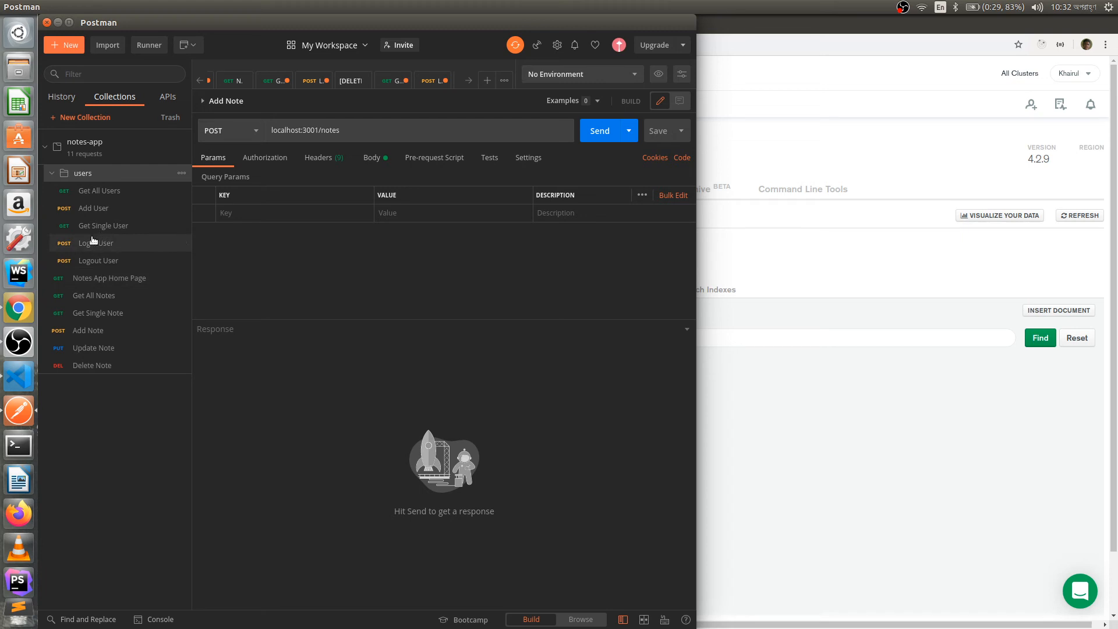
left_click(94, 207)
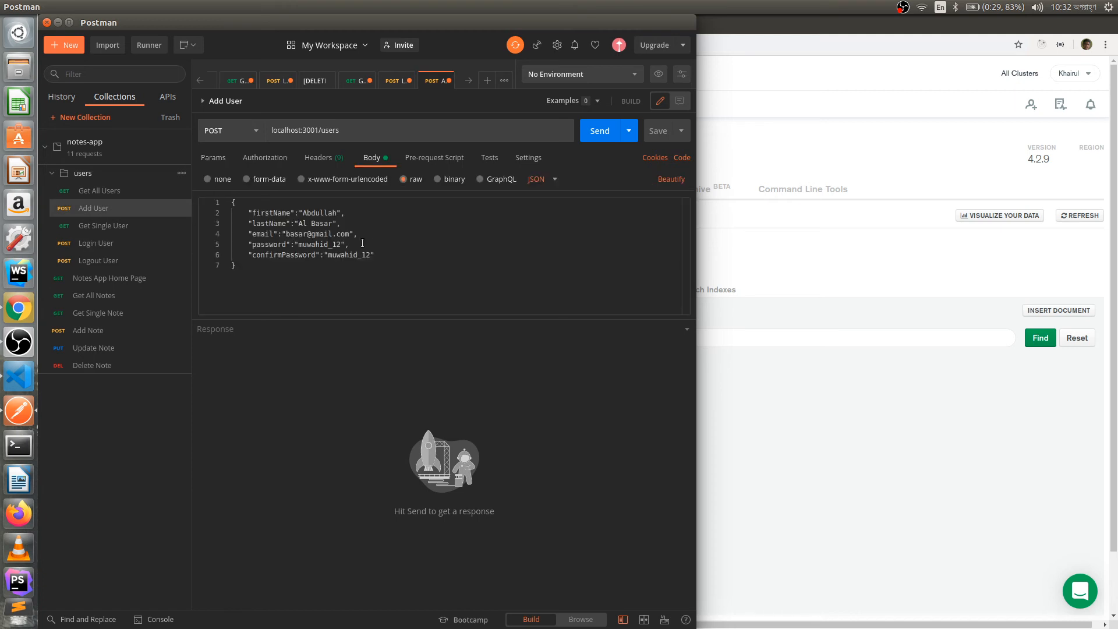
left_click(395, 205)
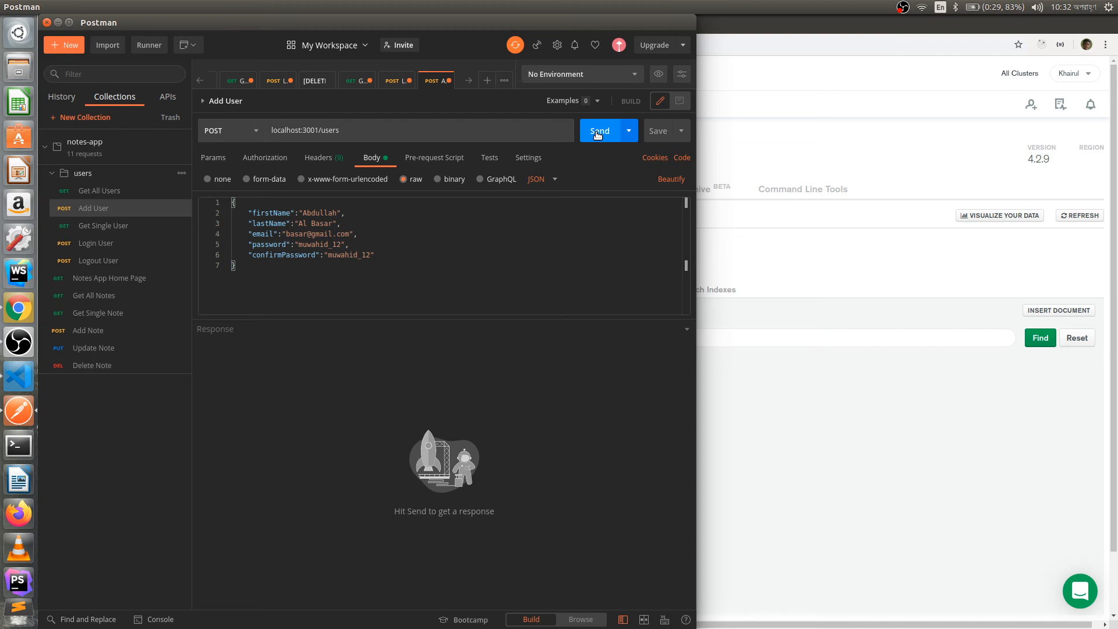
left_click(597, 133)
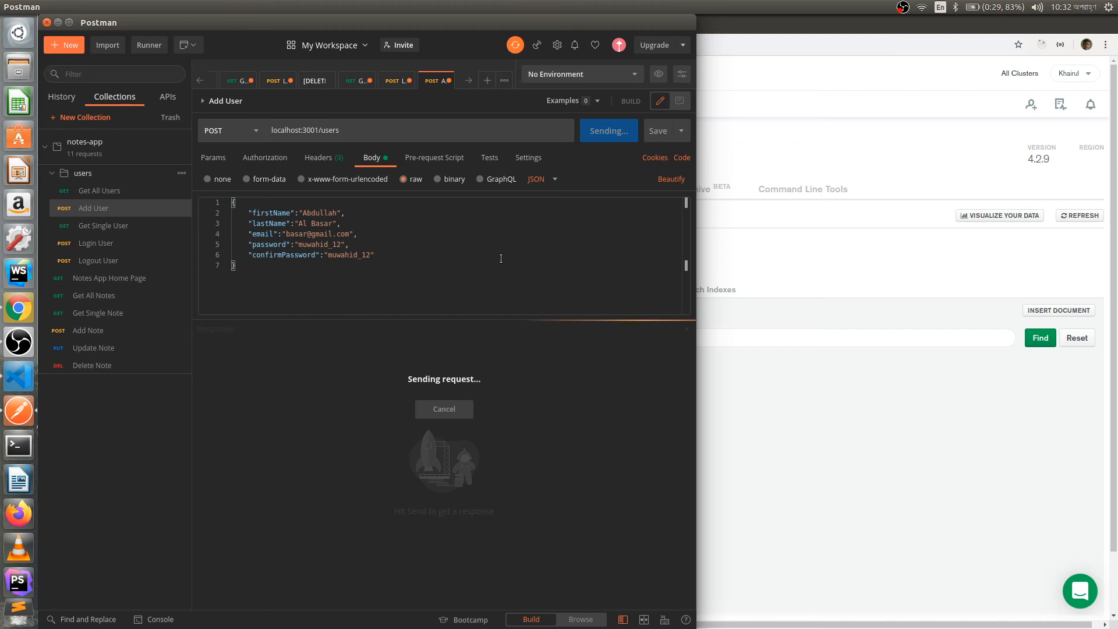
left_click(372, 427)
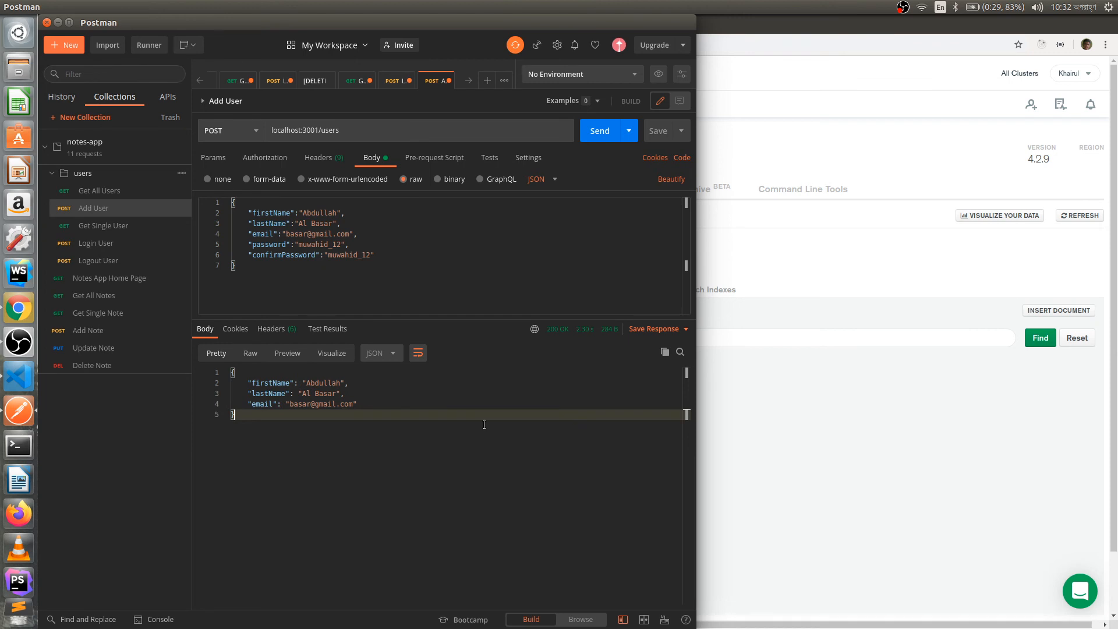
left_click(1098, 220)
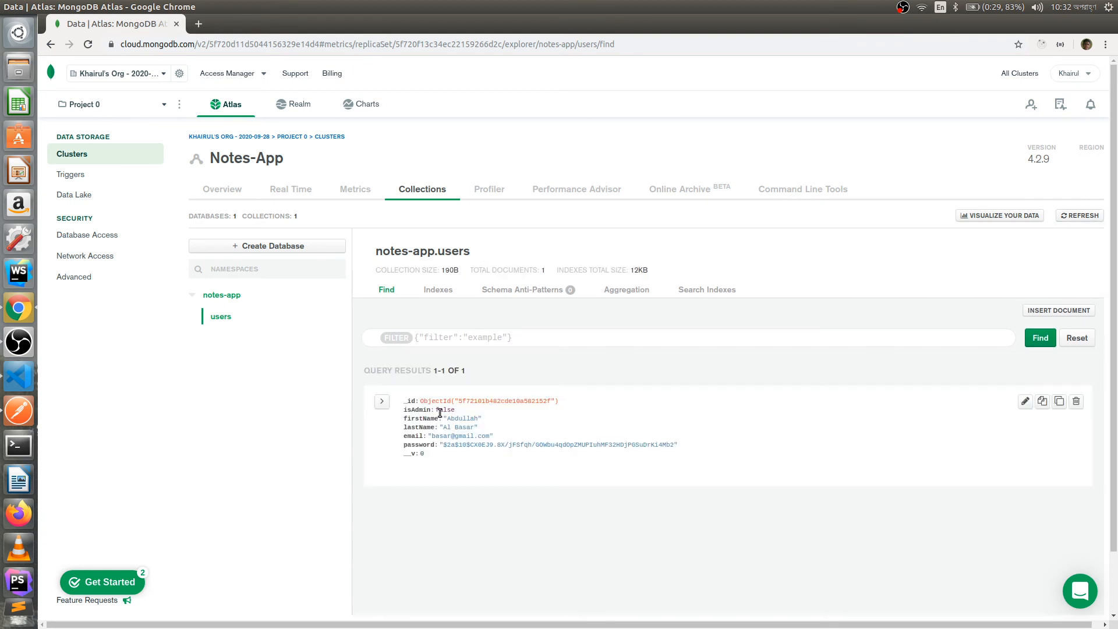
- Inspect the new user document's fields, then refresh the notes-app.users collection
left_click_drag(678, 446, 470, 416)
left_click(491, 417)
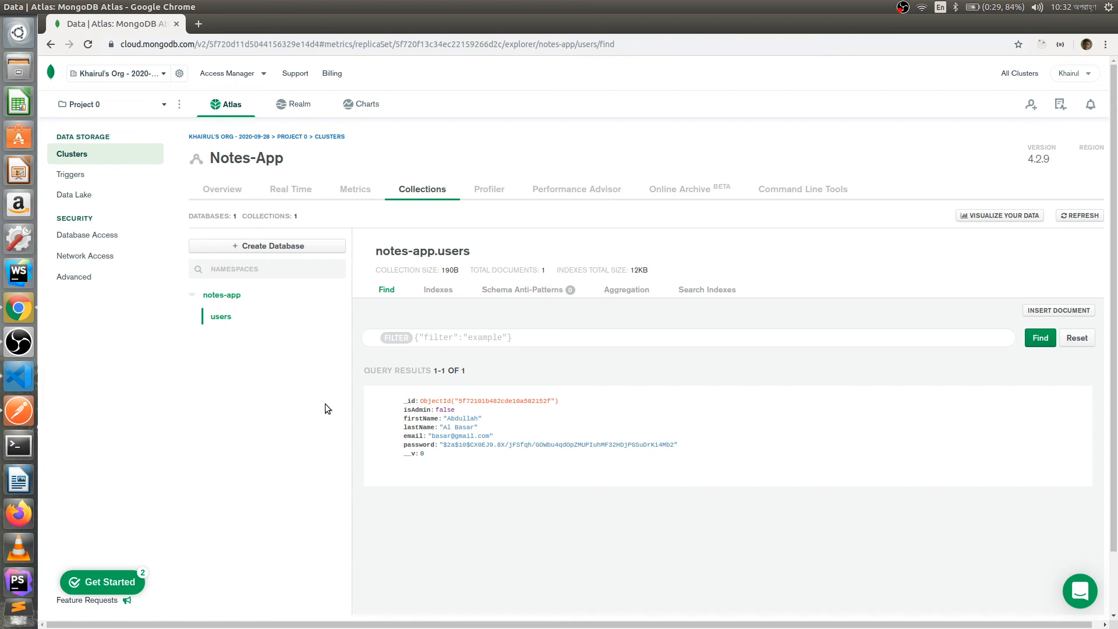
mouse_move(450, 400)
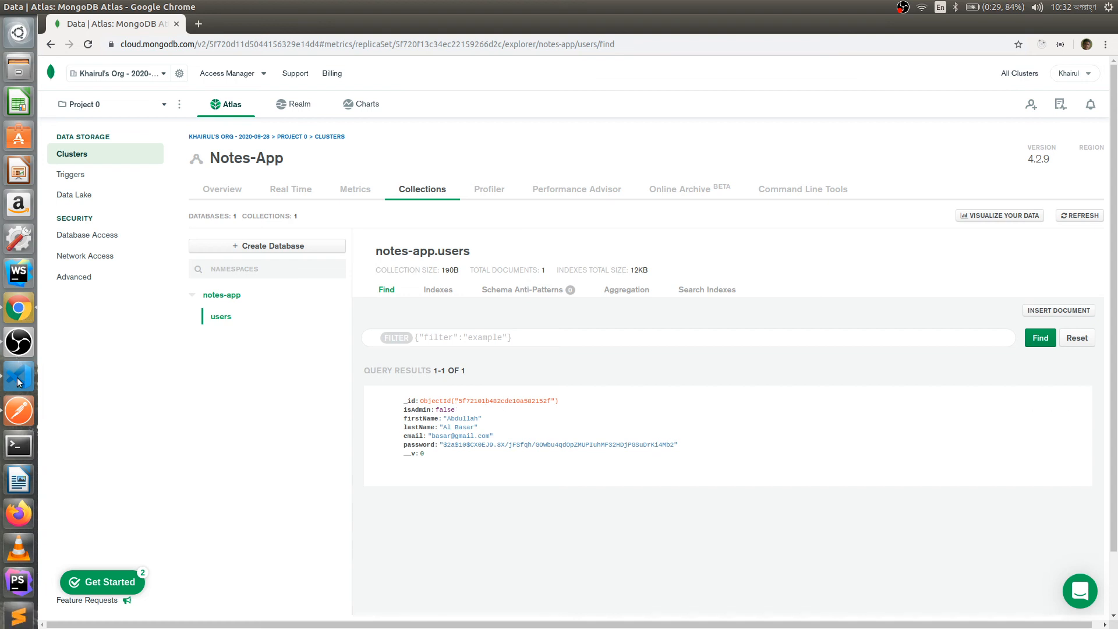
left_click(1081, 217)
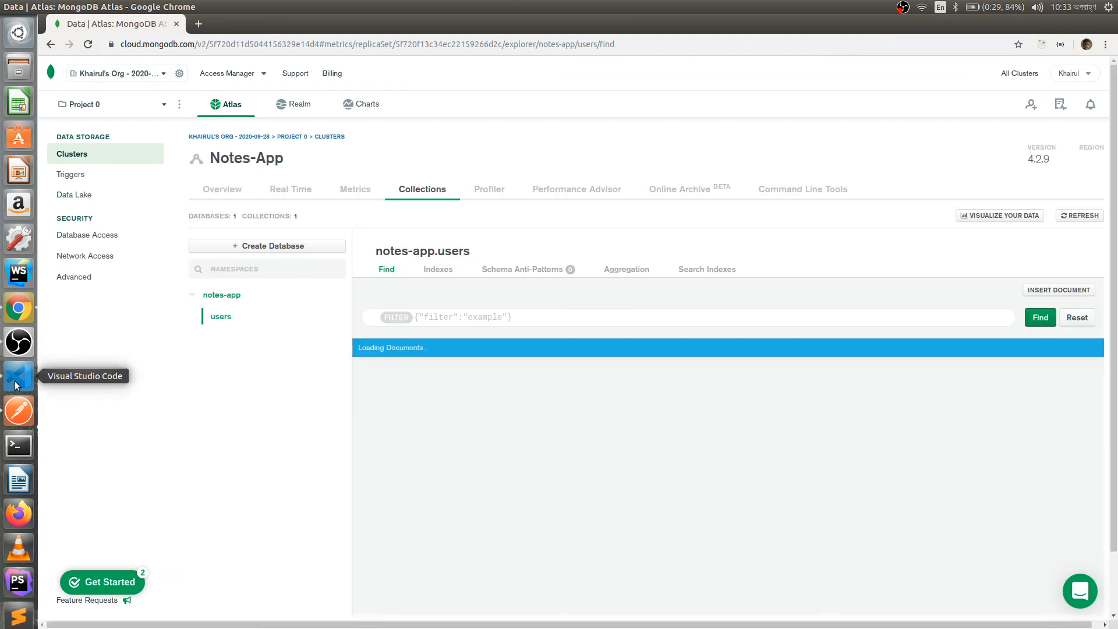
- Replace the lastName and e-mail name part in the Add User body with a second user's, and send it
left_click(19, 410)
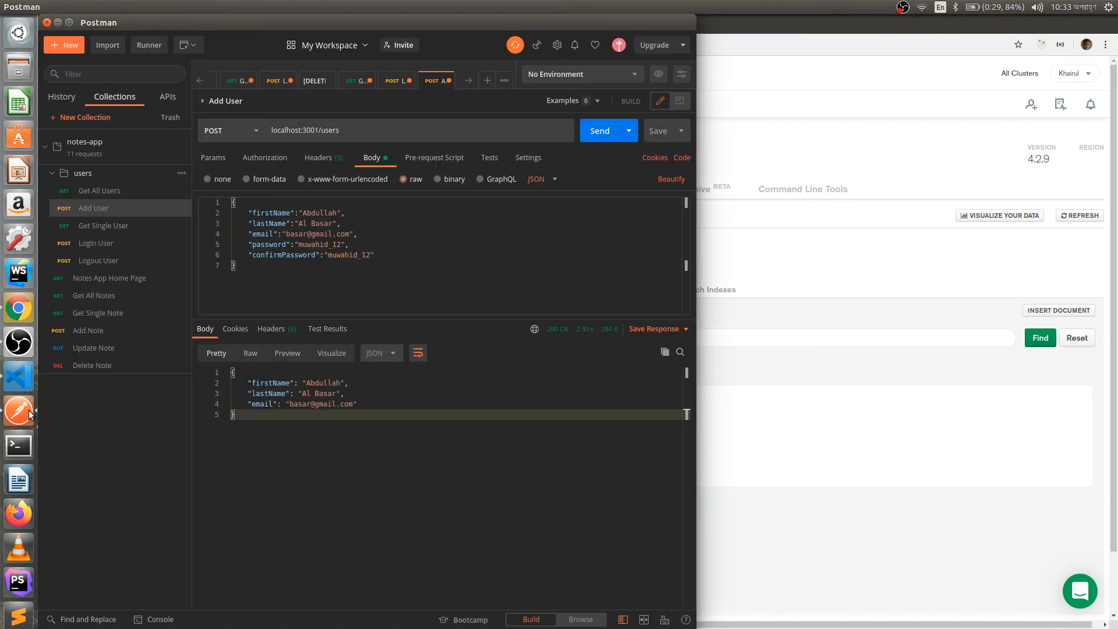
left_click(321, 223)
double_click(321, 224)
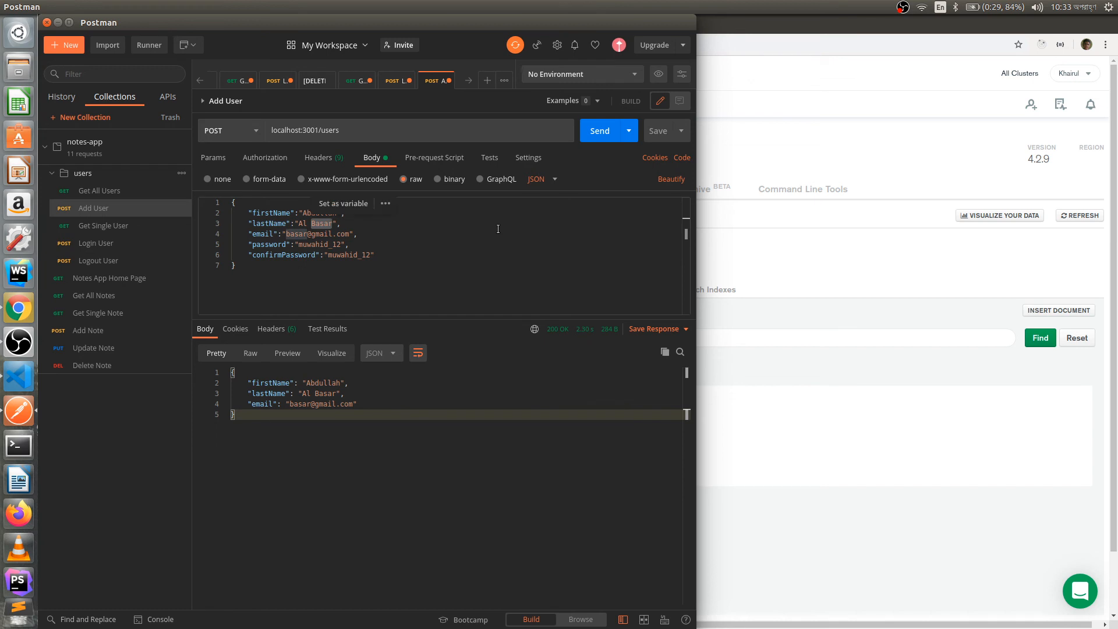
key("BackSpace")
type("Mamun")
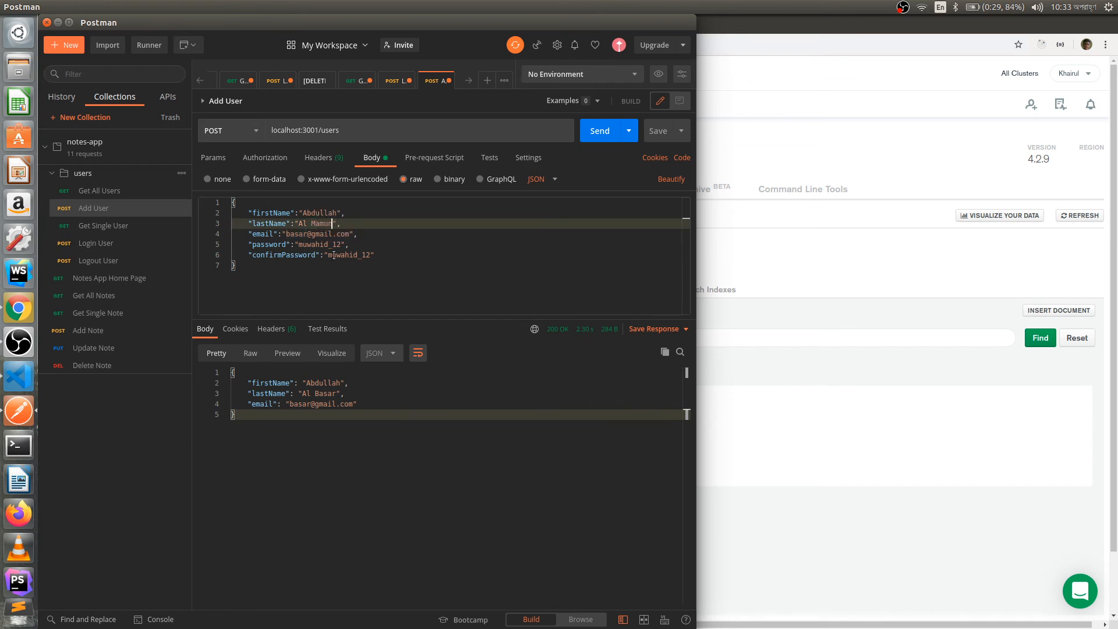
left_click(300, 234)
double_click(300, 234)
key("BackSpace")
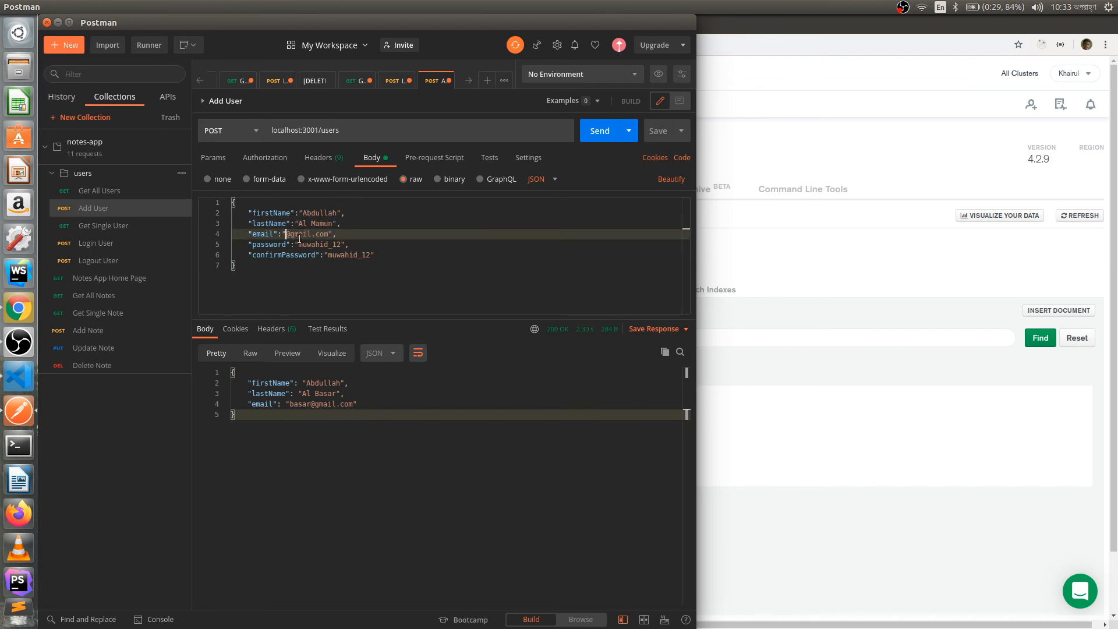
type("mamun")
left_click(604, 133)
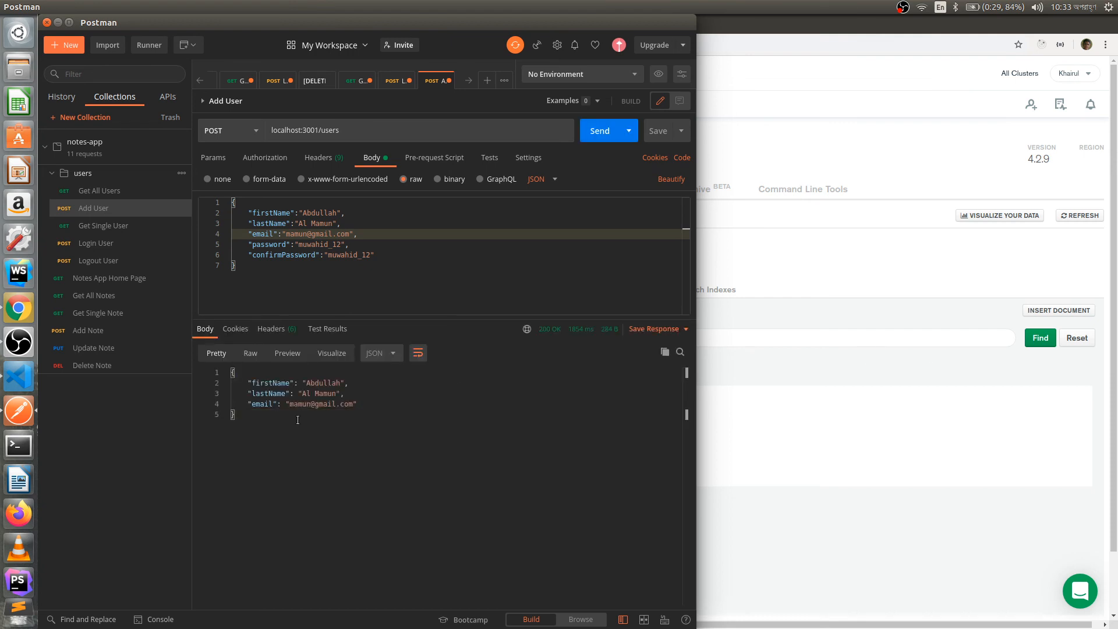
left_click(881, 261)
- Reload notes-app.users and scroll to confirm both user documents, including the second user's last name
left_click(1092, 220)
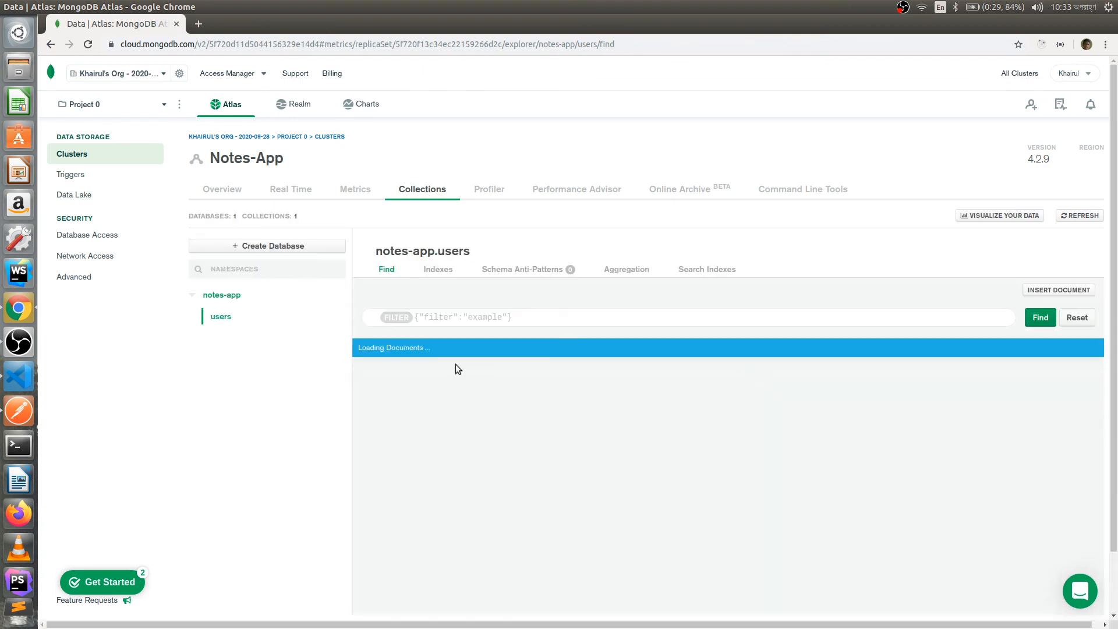
scroll(465, 511, "down", 2)
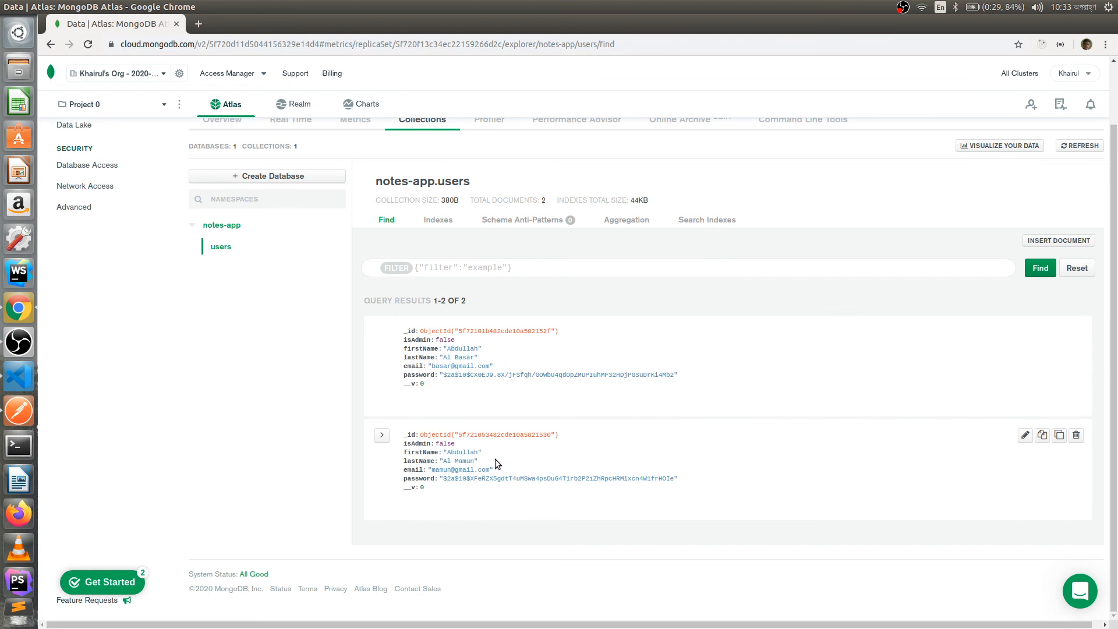
left_click_drag(445, 461, 462, 462)
left_click(487, 456)
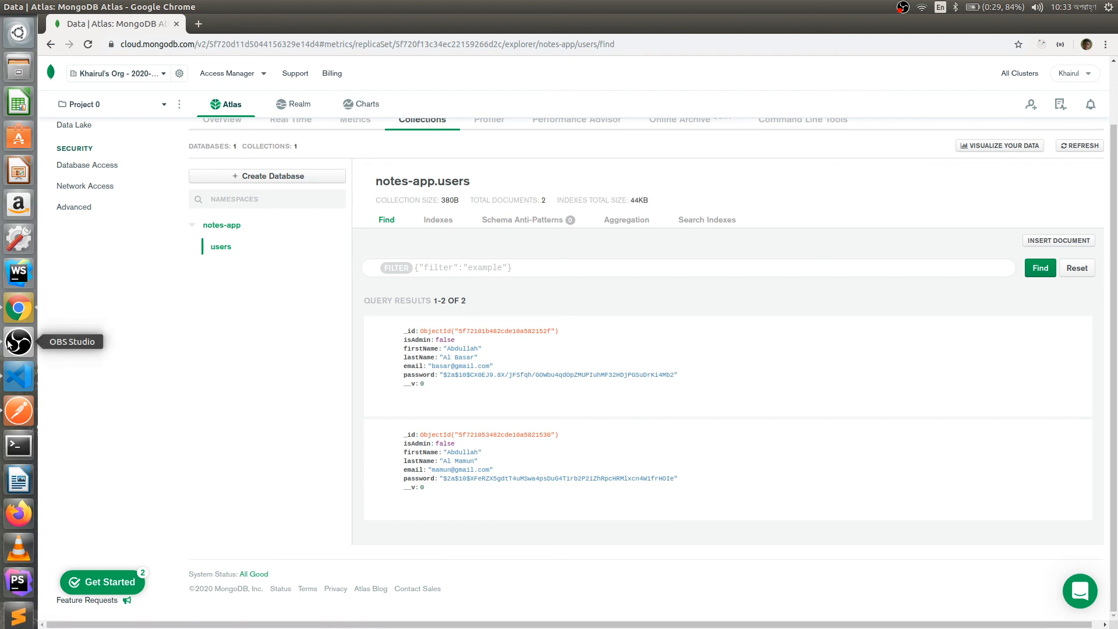
- Send the Login User request with an edited e-mail, getting 200 OK 'Login Successfully..!!'
left_click(19, 410)
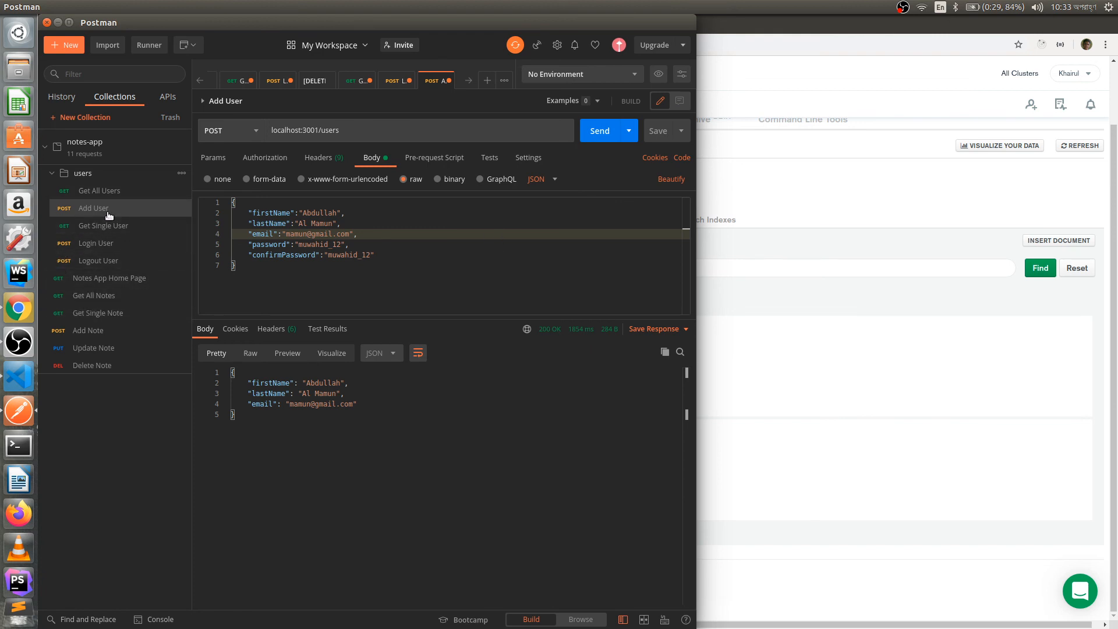
left_click(97, 250)
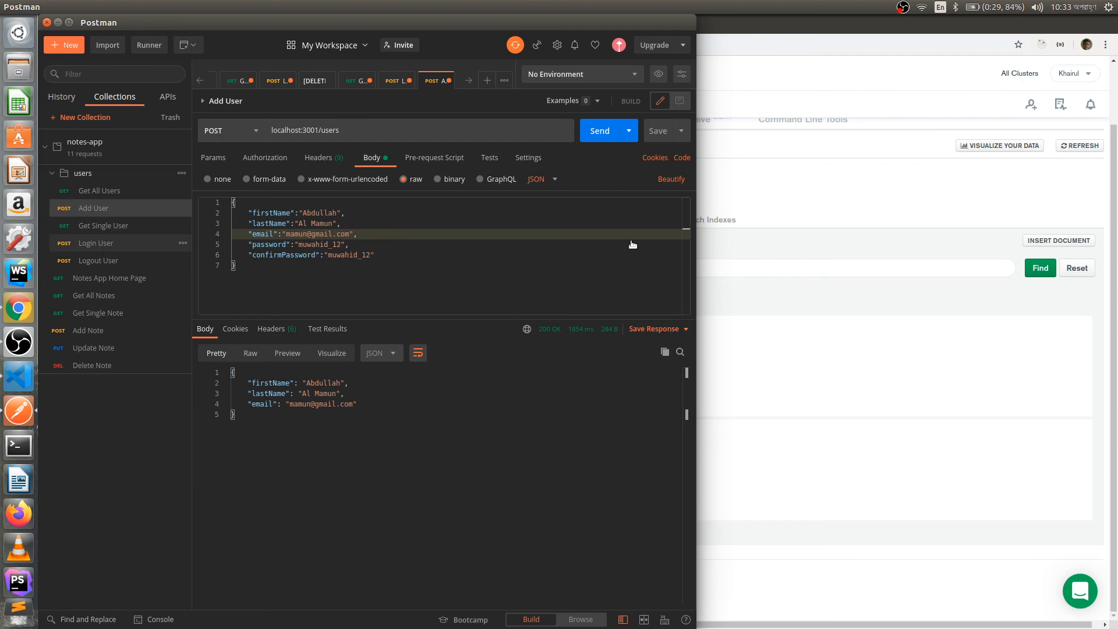
left_click(371, 158)
double_click(297, 213)
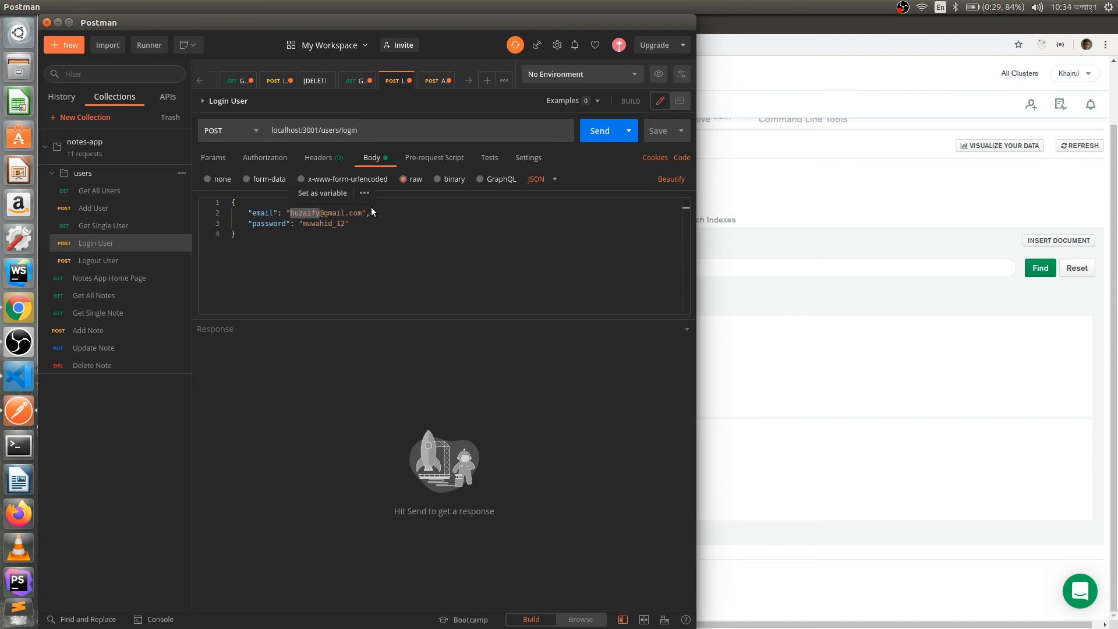
type("basar")
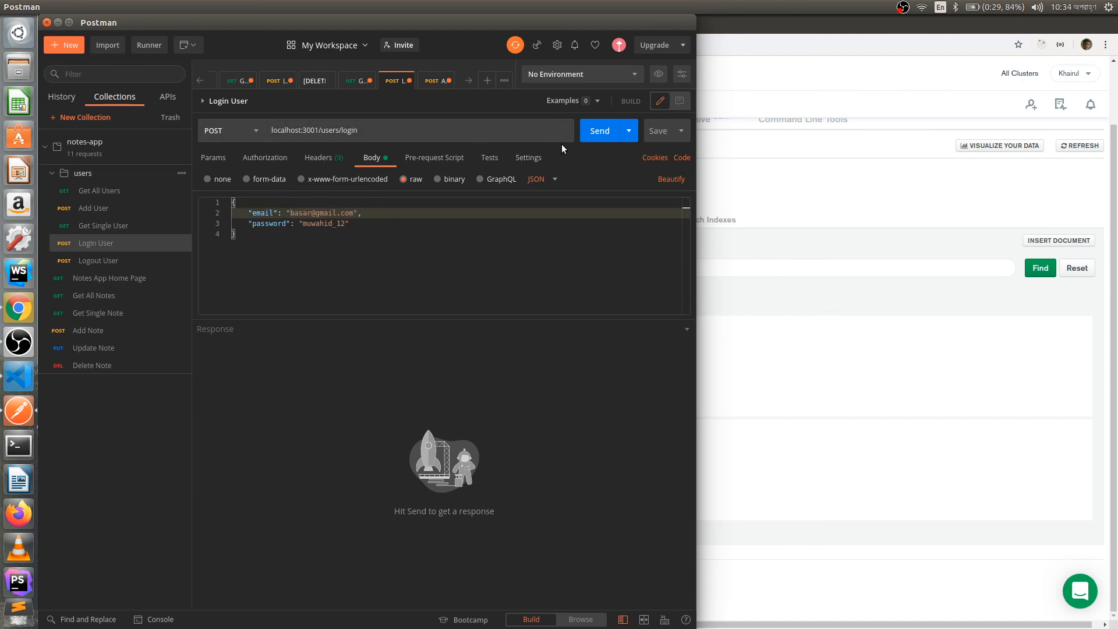
left_click(600, 136)
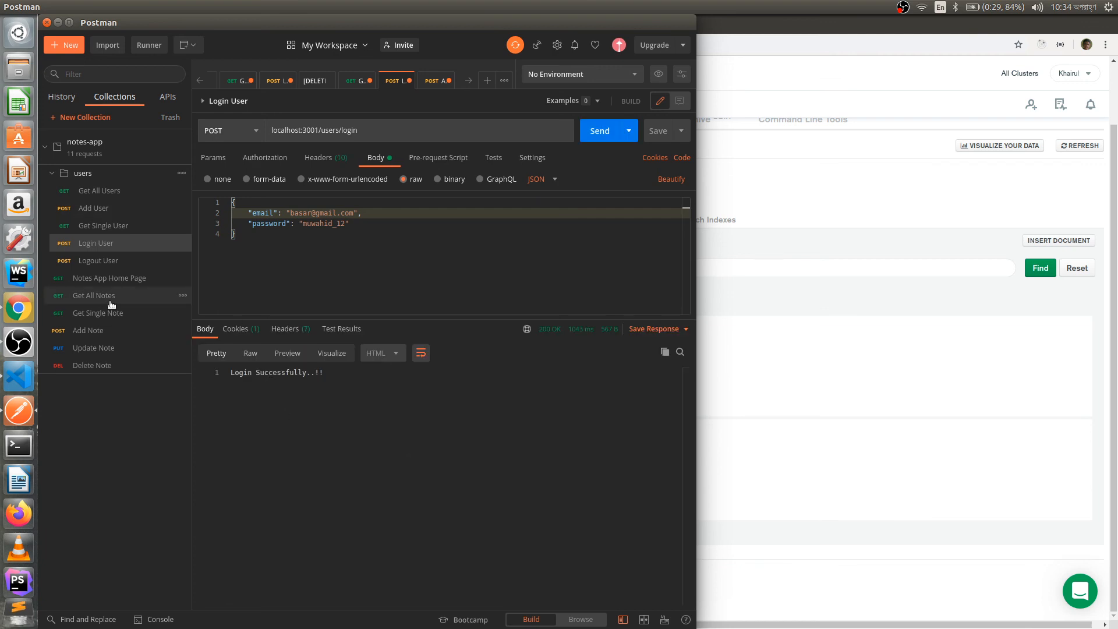
- Send the Add Note POST to localhost:3001/notes to create the note 'something'
left_click(78, 331)
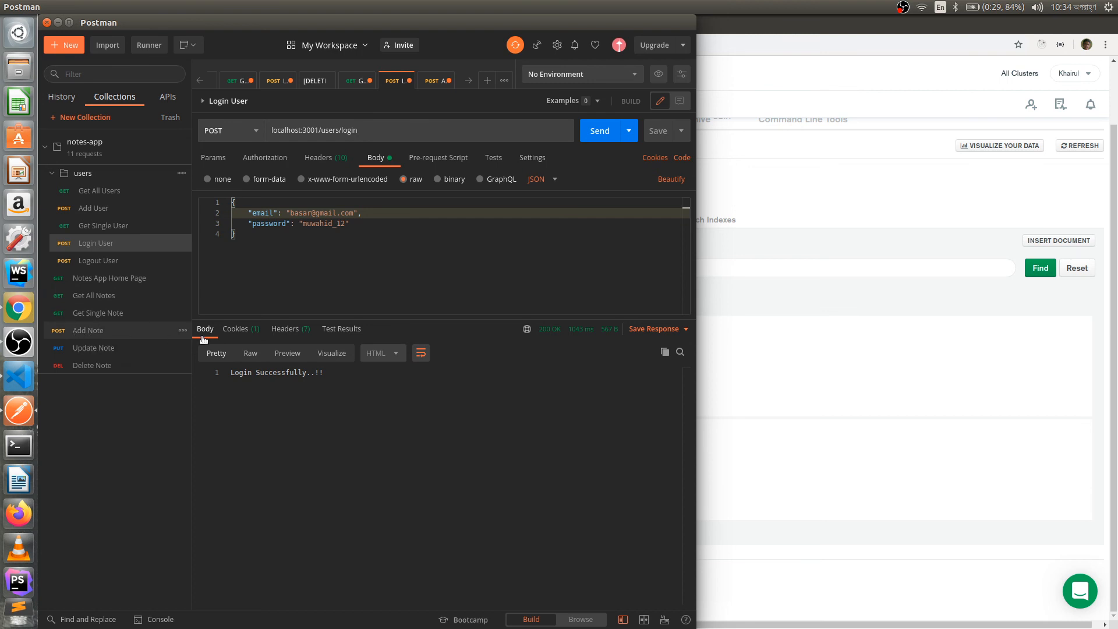
left_click(366, 162)
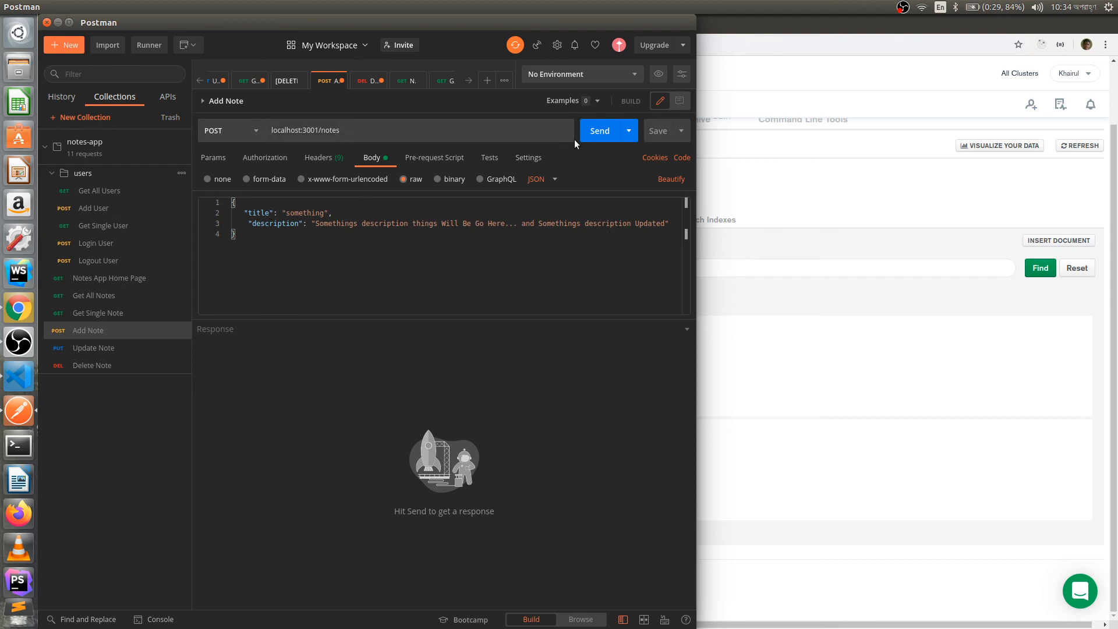
left_click(601, 136)
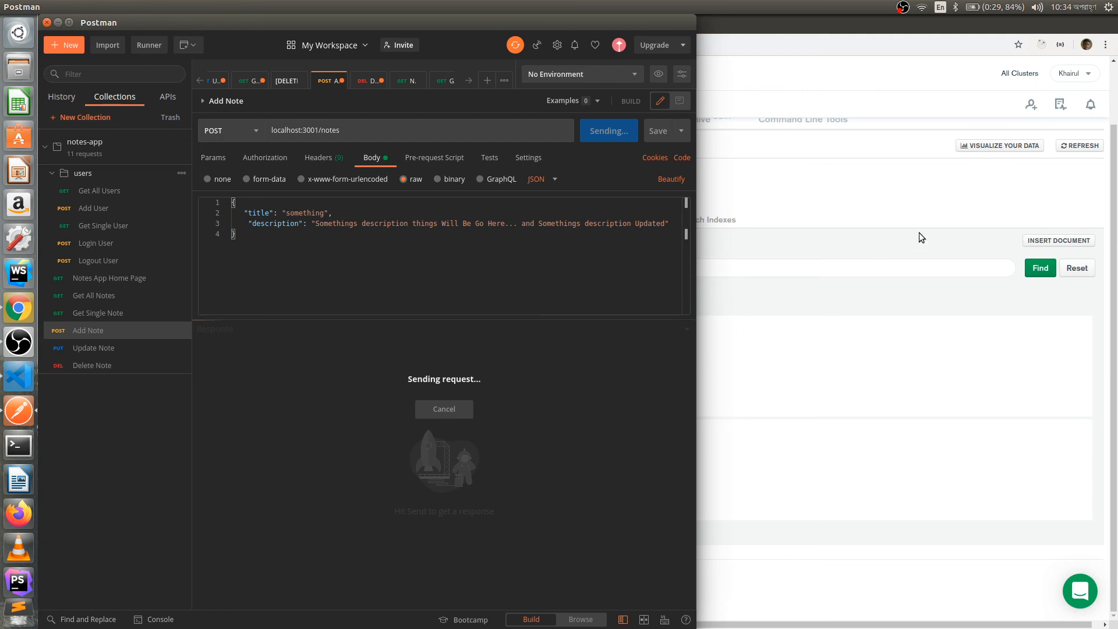
left_click(959, 201)
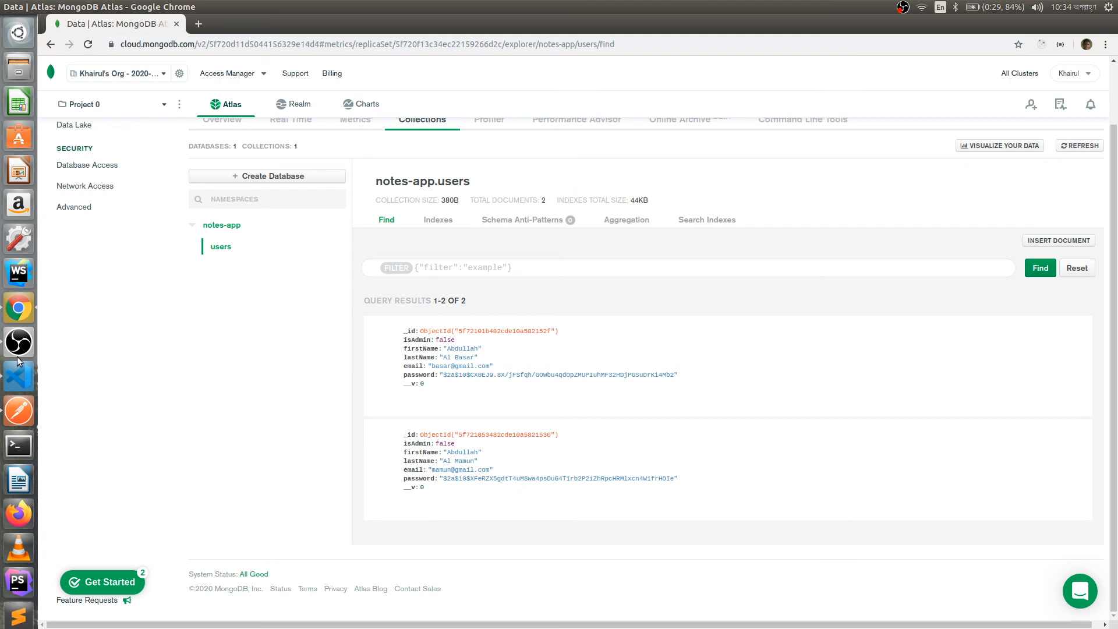
left_click(16, 405)
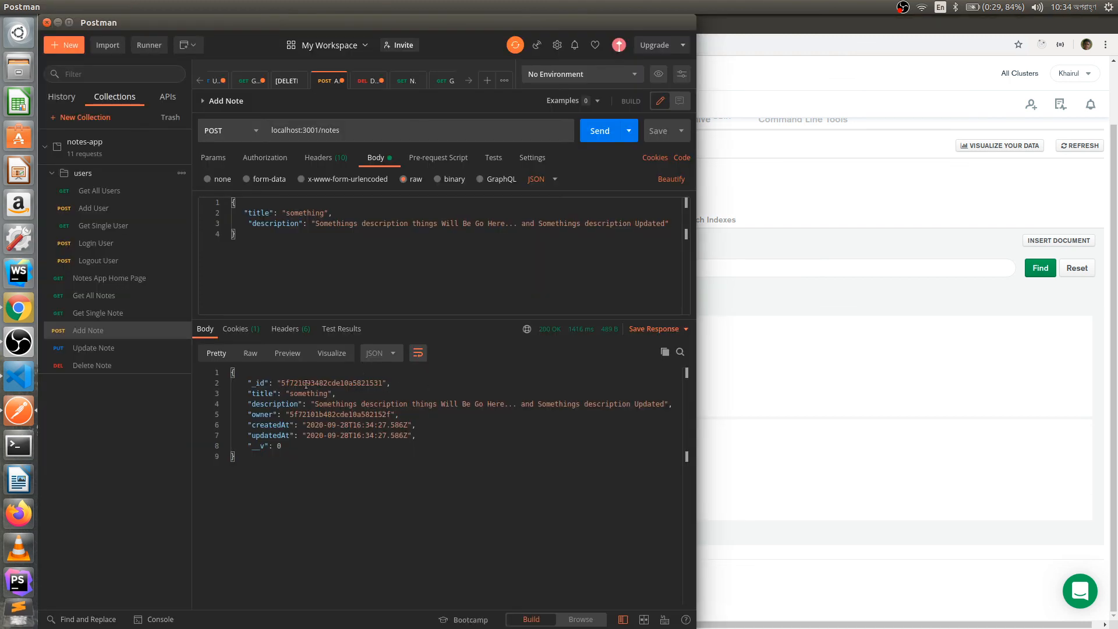
- Check the 200 OK response: the note's _id, title 'something', and owner set to the first user's id
left_click_drag(281, 384, 384, 383)
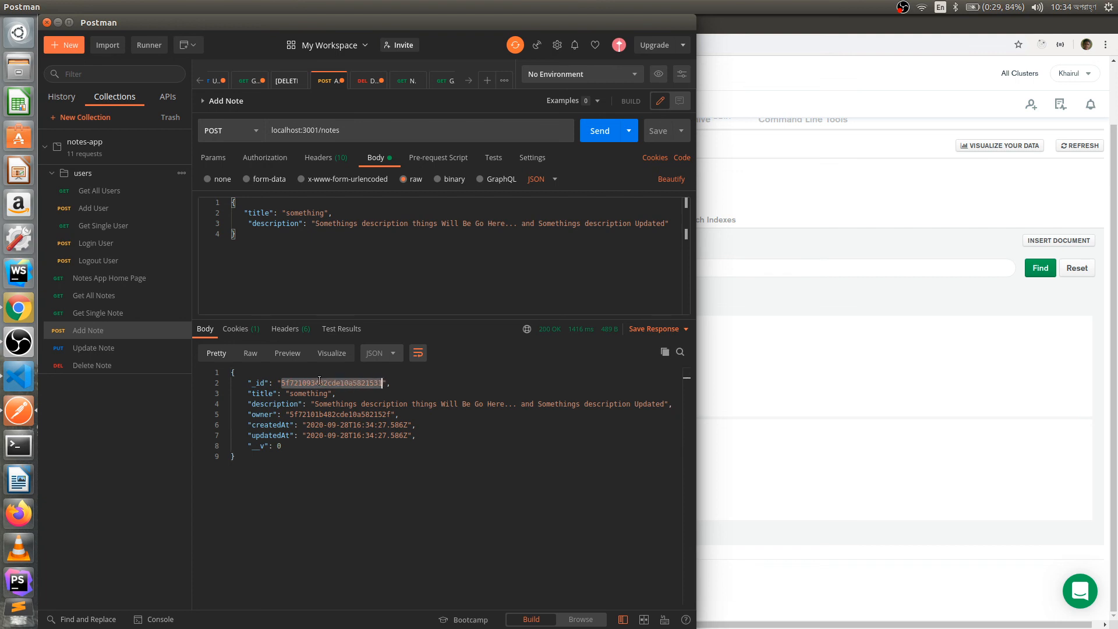
left_click(297, 395)
left_click_drag(299, 396, 361, 426)
left_click(436, 418)
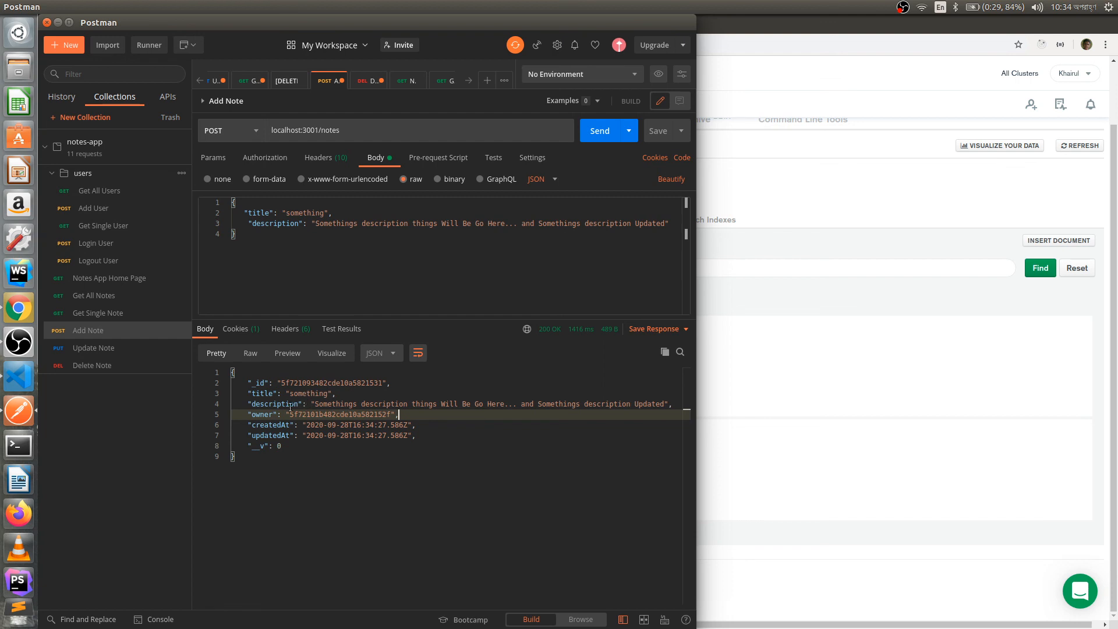
left_click_drag(281, 383, 353, 383)
left_click_drag(291, 414, 391, 411)
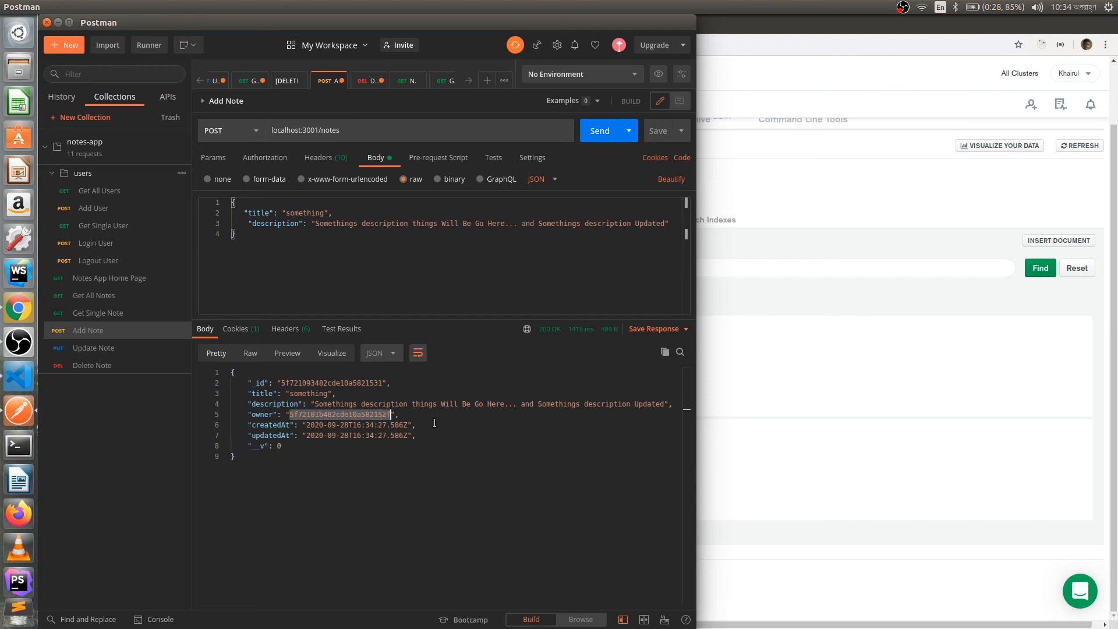
left_click(414, 416)
left_click_drag(290, 393, 327, 393)
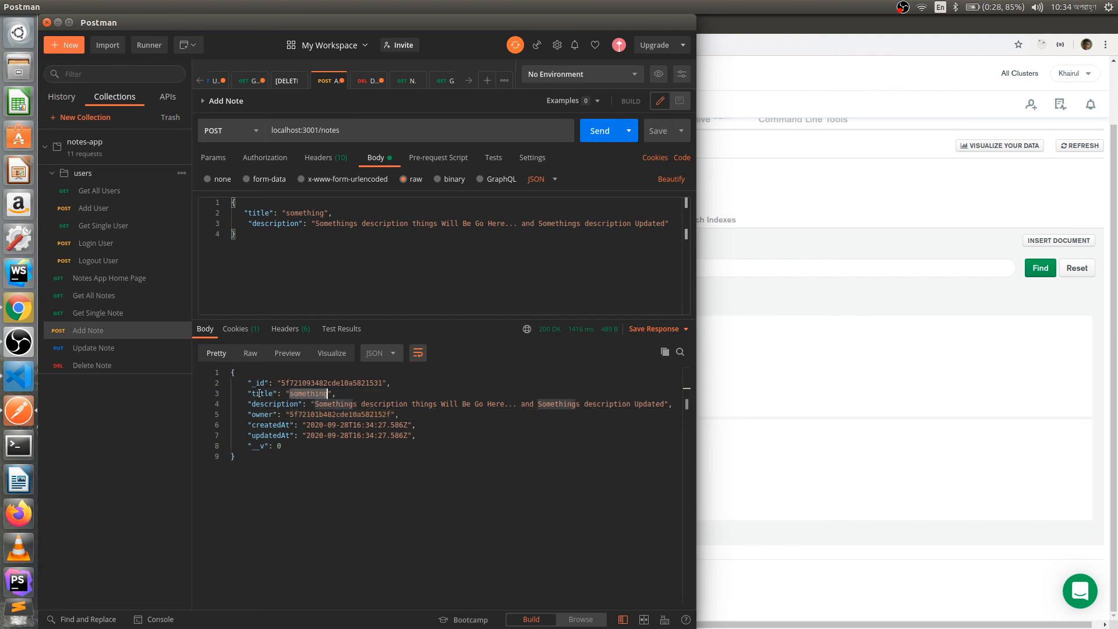
left_click(760, 379)
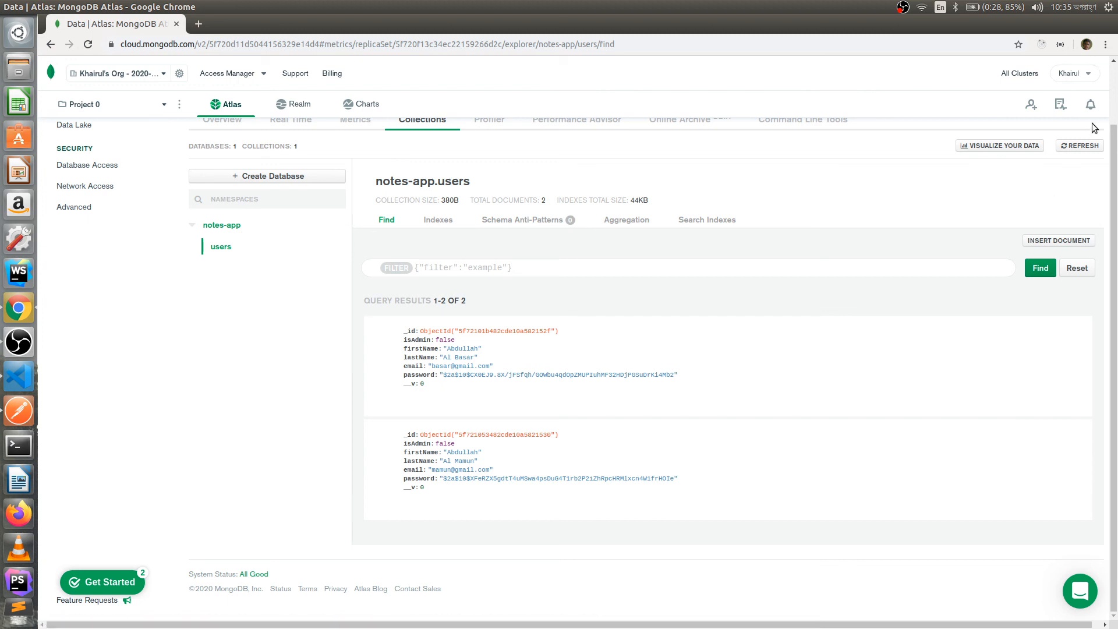
- Refresh Atlas, open notes-app.notes, and match the note's owner ObjectId against the _id values in users
left_click(1073, 148)
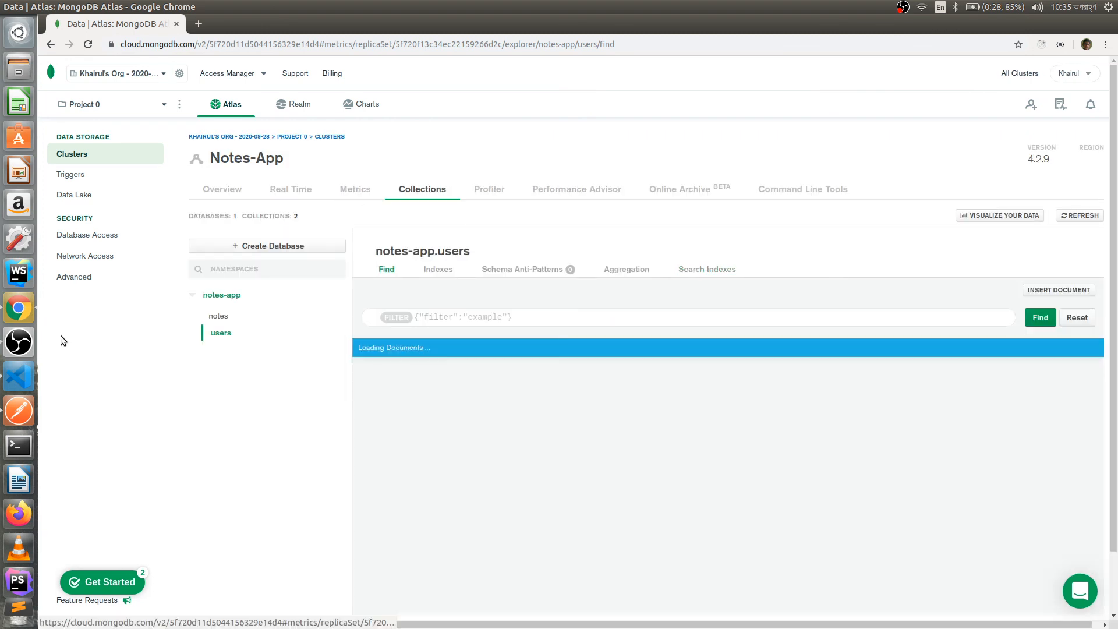
left_click(221, 316)
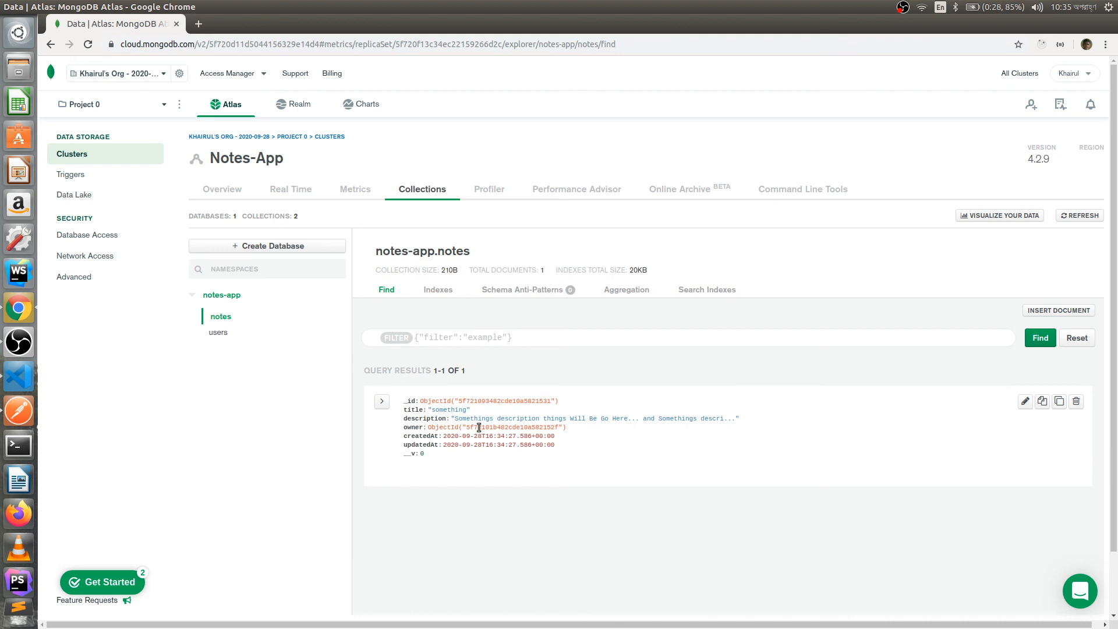
left_click_drag(466, 428, 560, 429)
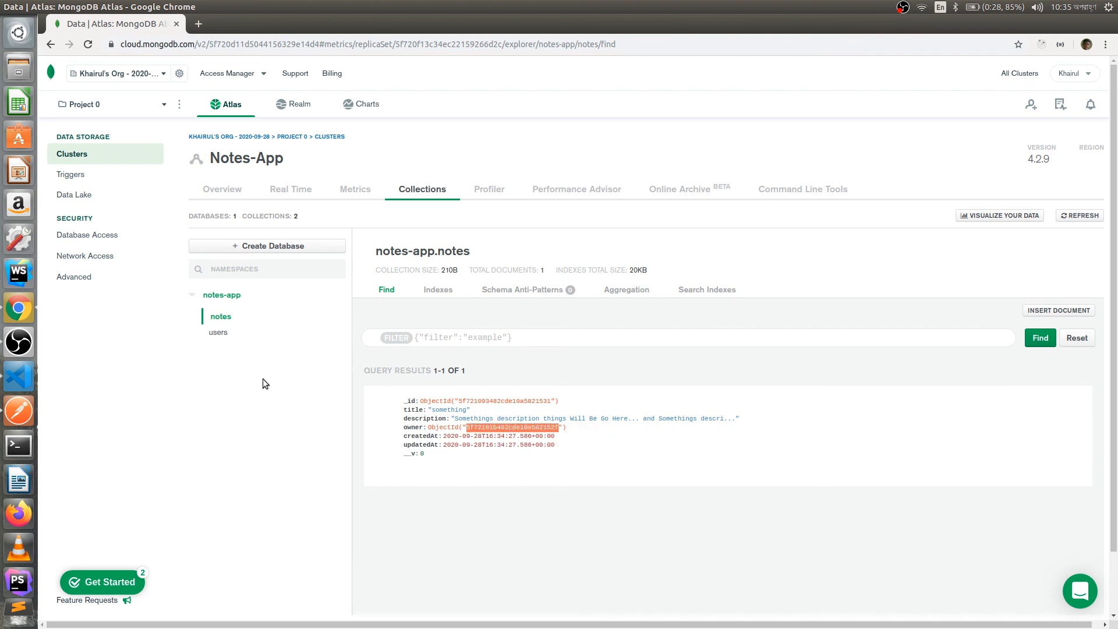
left_click(216, 333)
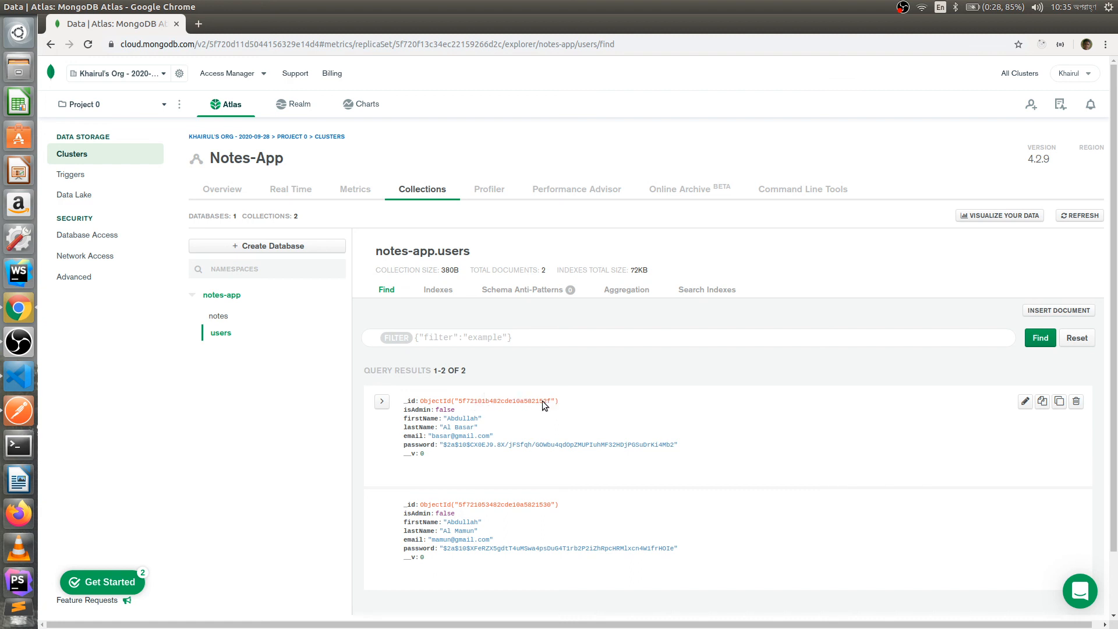
double_click(410, 505)
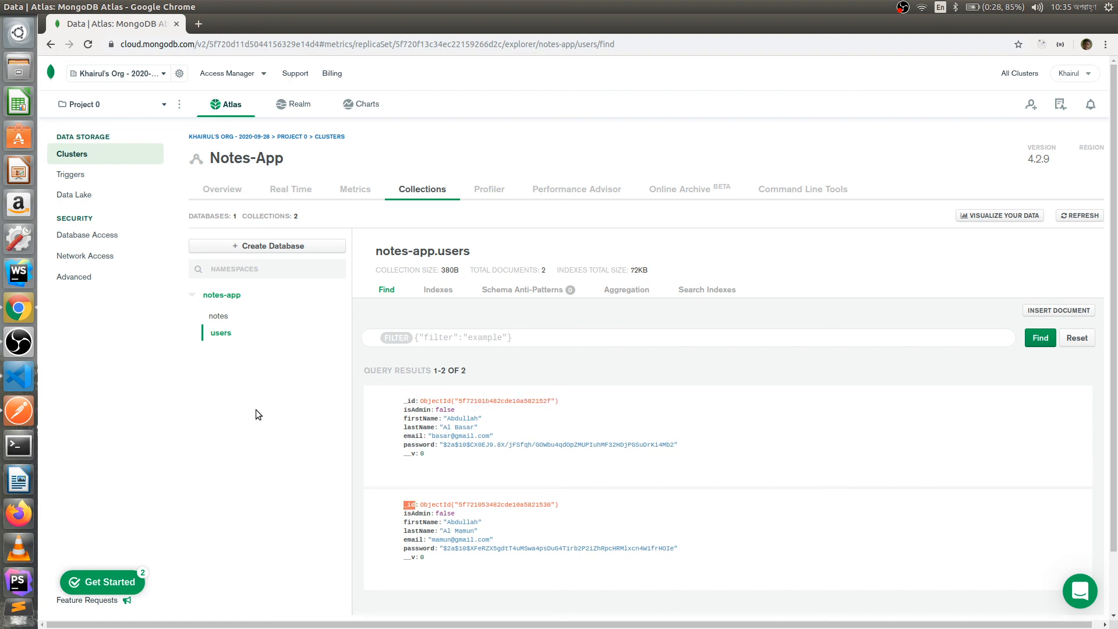
left_click(643, 401)
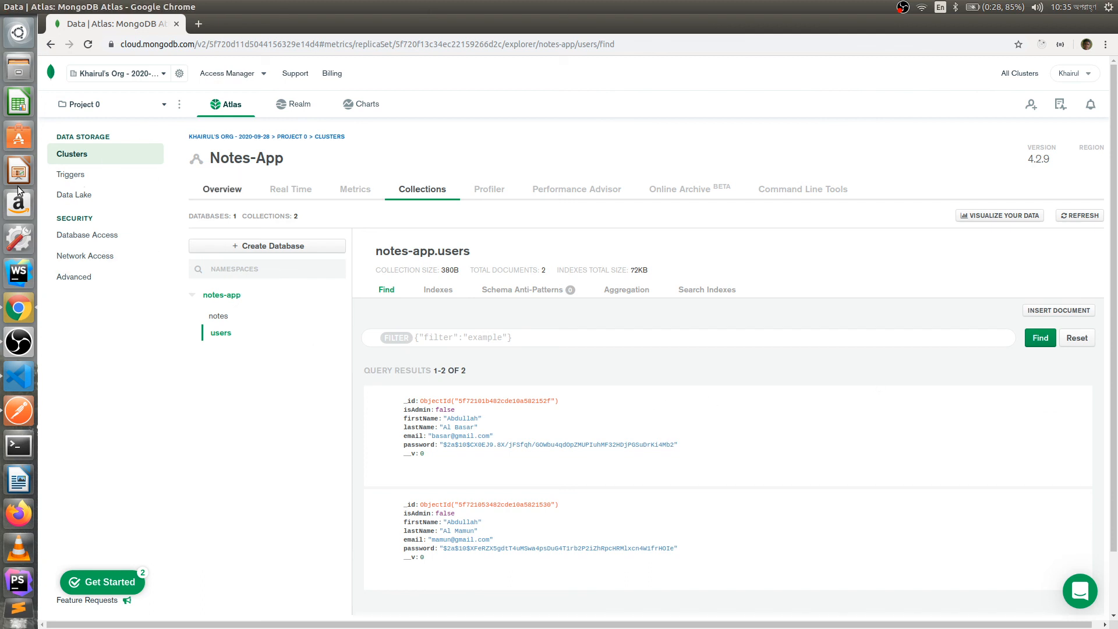
left_click(93, 151)
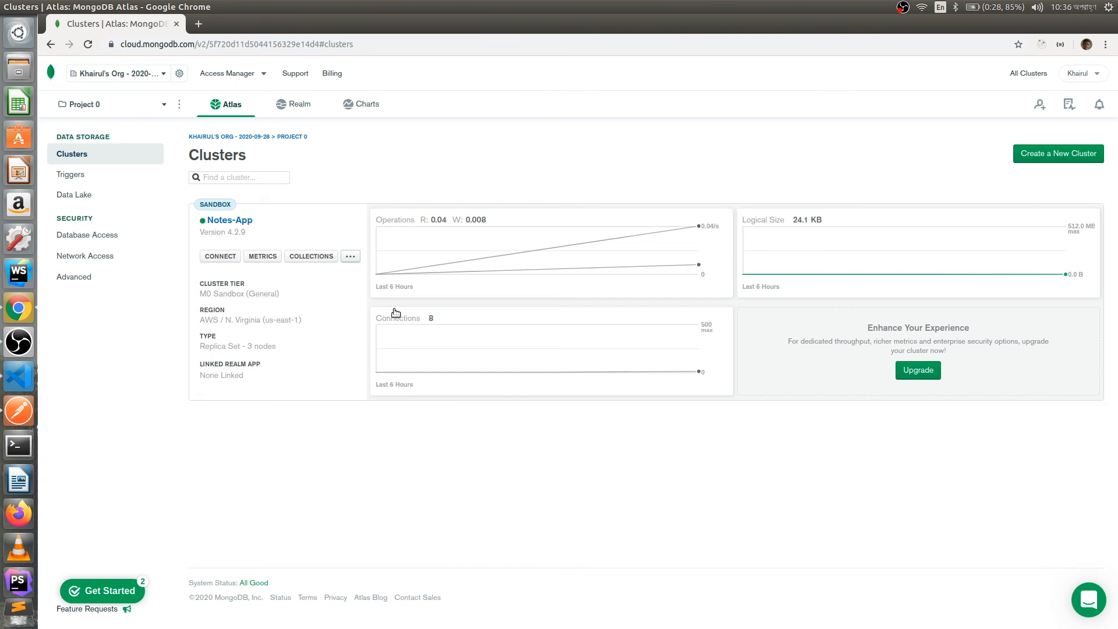
- Review the Notes-App M0 Sandbox cluster, showing 8 connections and 24.1 KB logical size
mouse_move(395, 214)
left_click(900, 9)
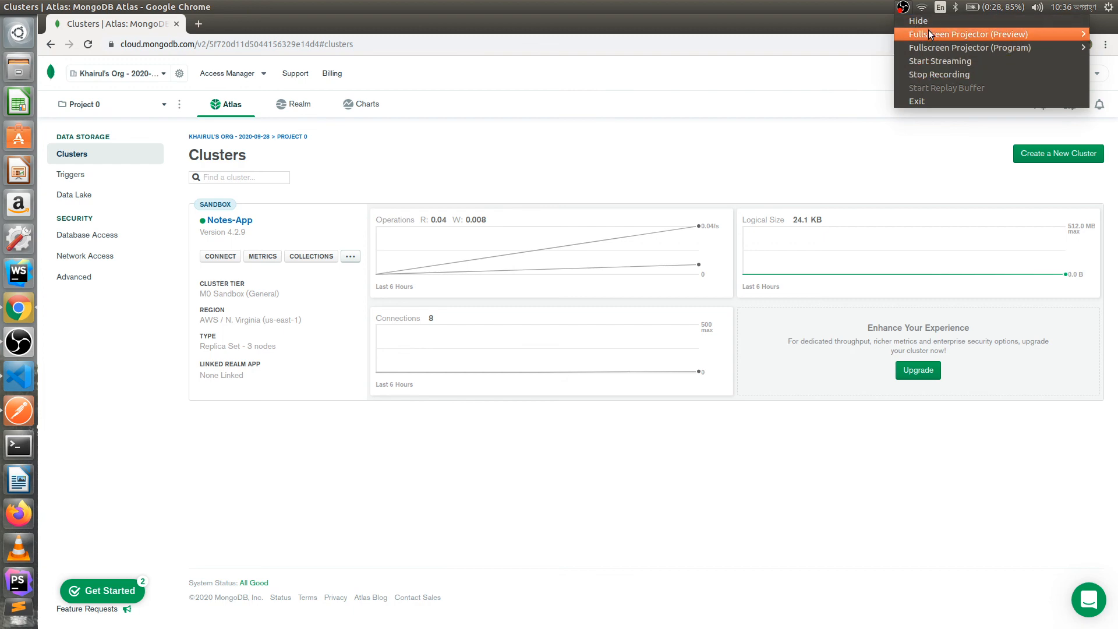